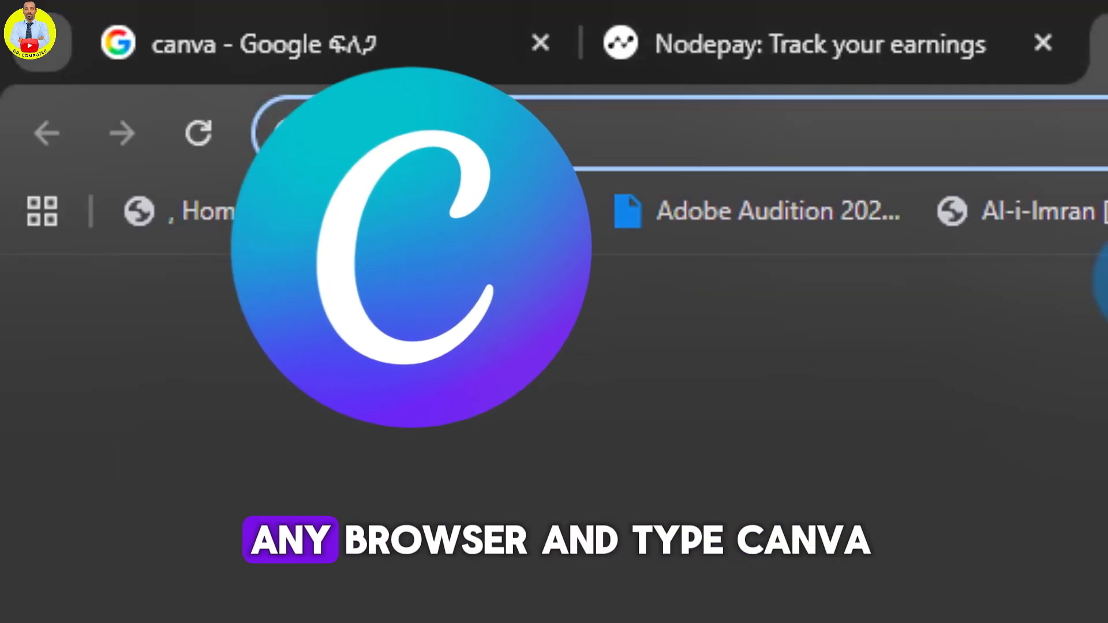
Step: Search the web for "canva" and open the official Canva website from the results
text(canva)
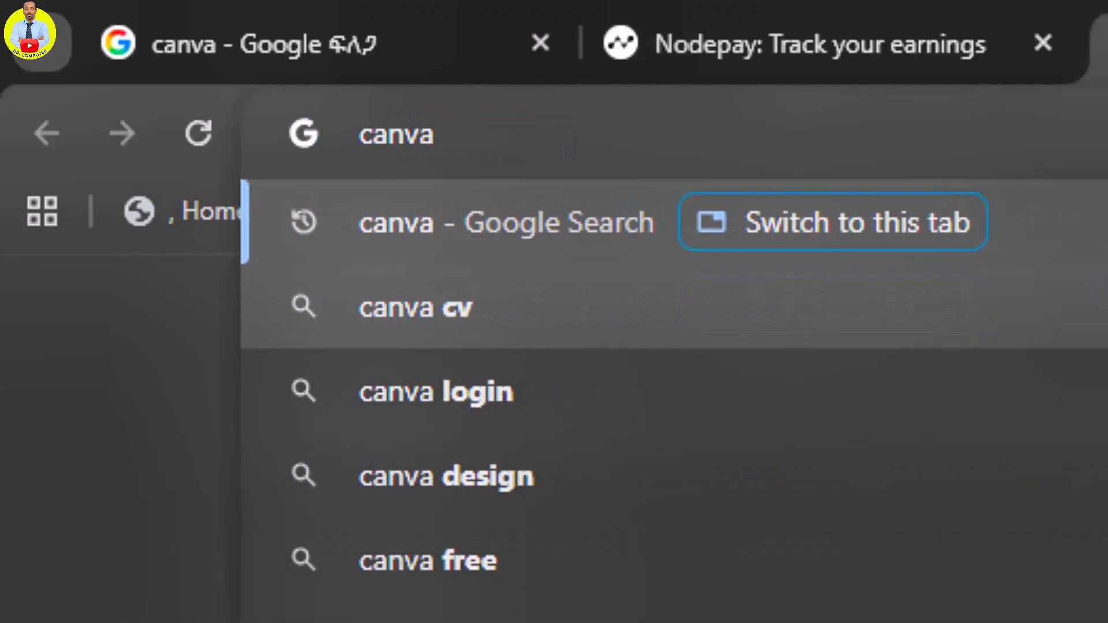
key(Return)
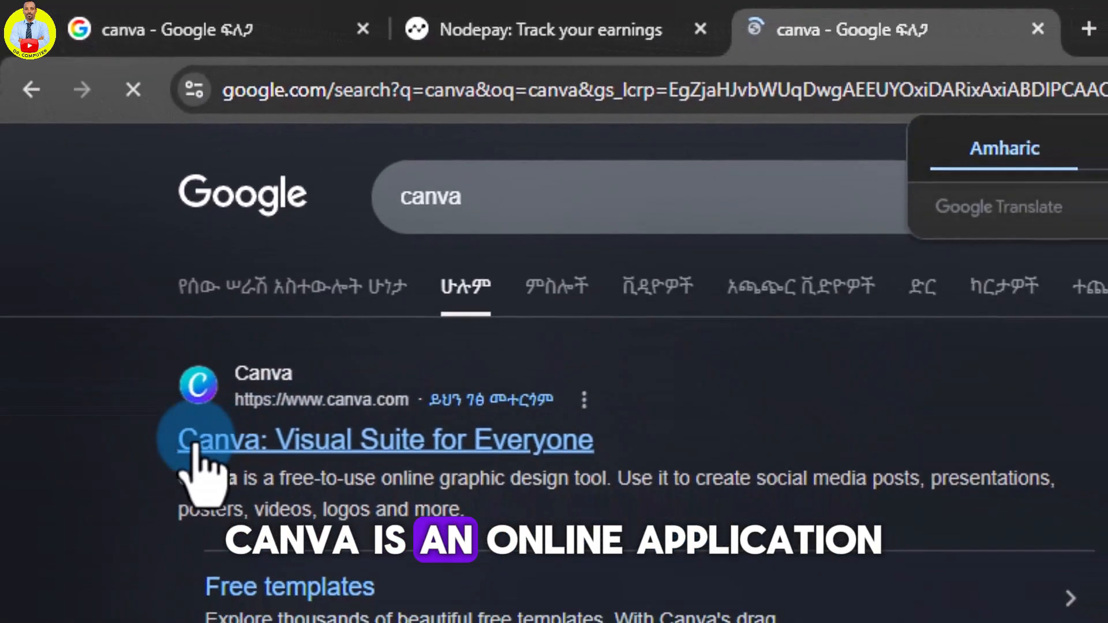
click(318, 421)
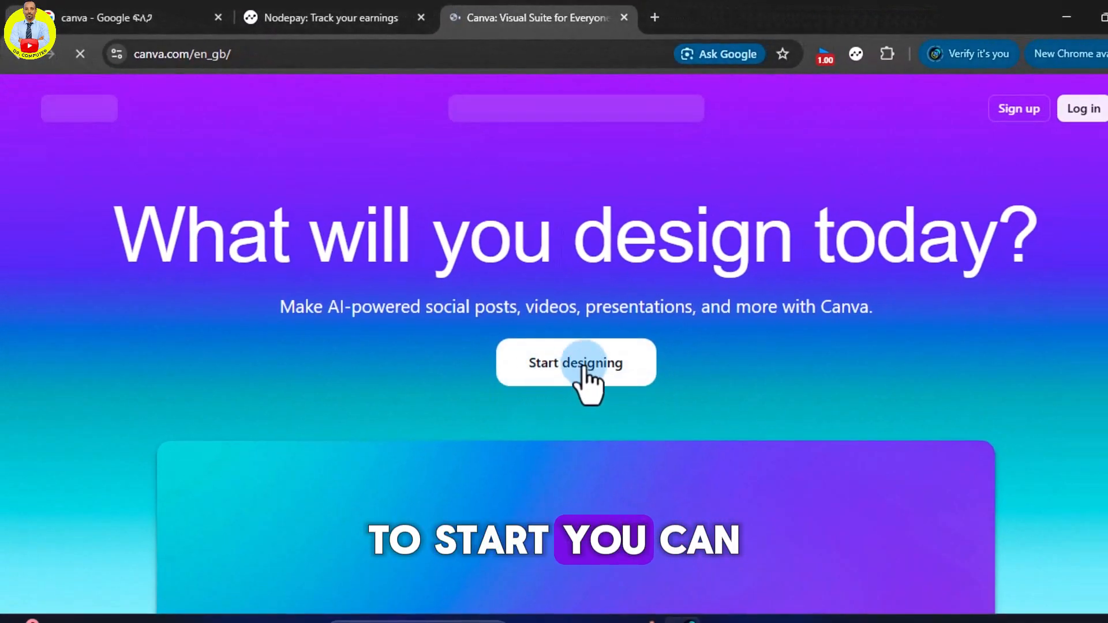
Step: Start designing from the Canva landing page to open the account sign-up options
click(631, 364)
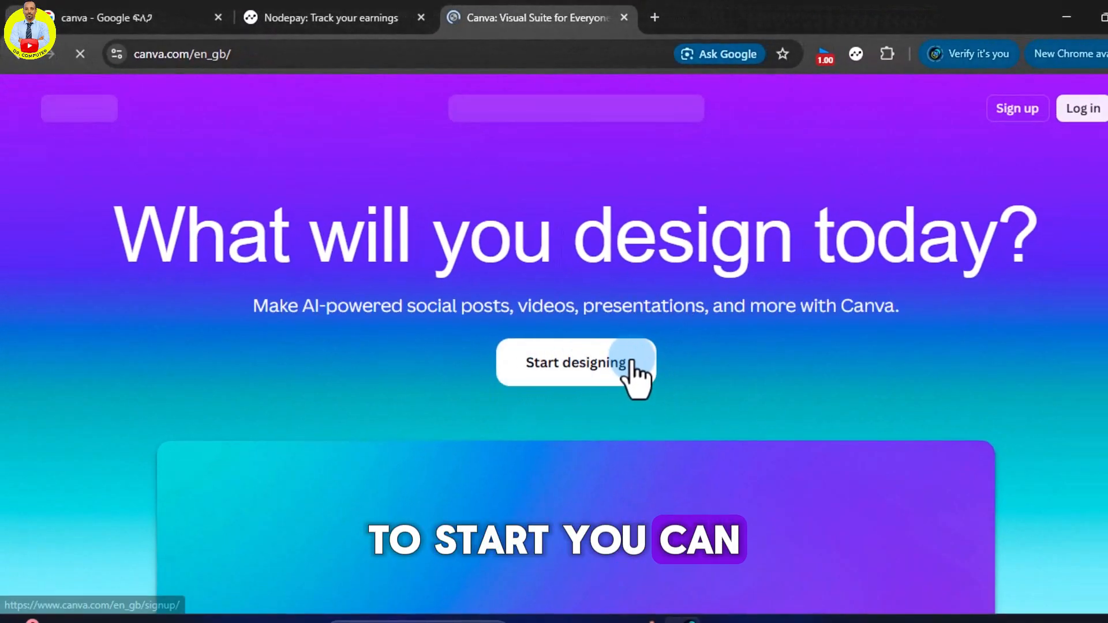
click(566, 371)
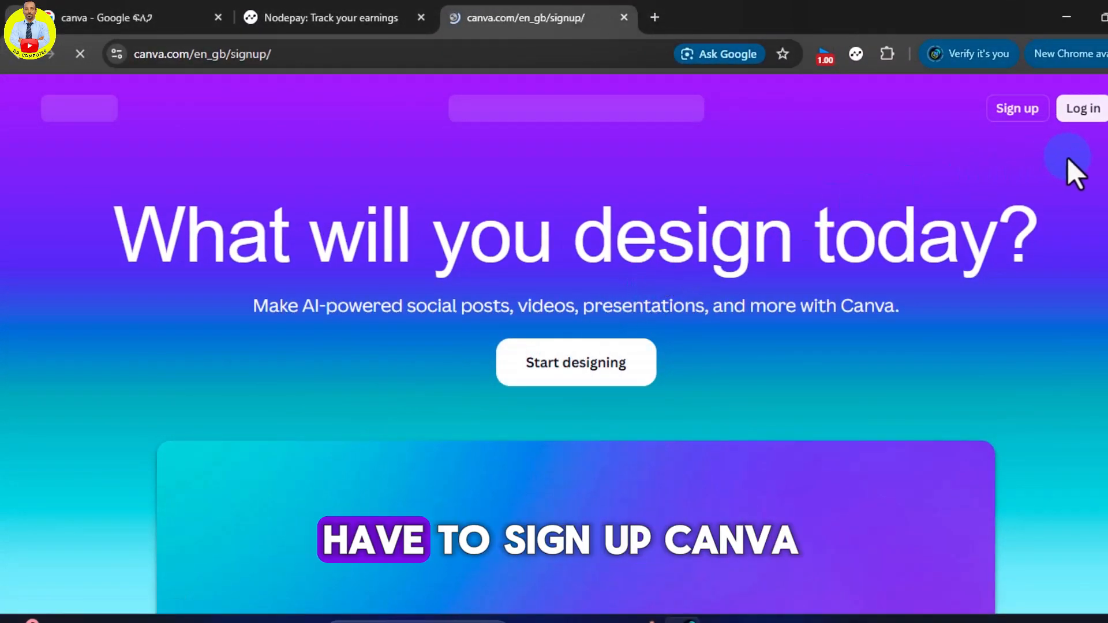
click(1038, 107)
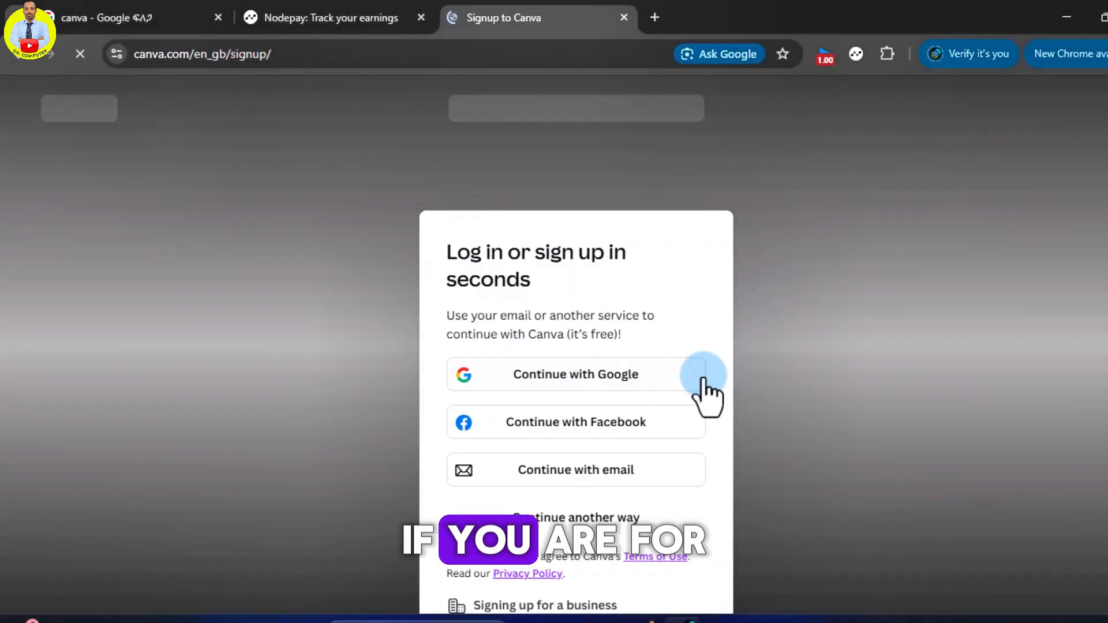
click(622, 277)
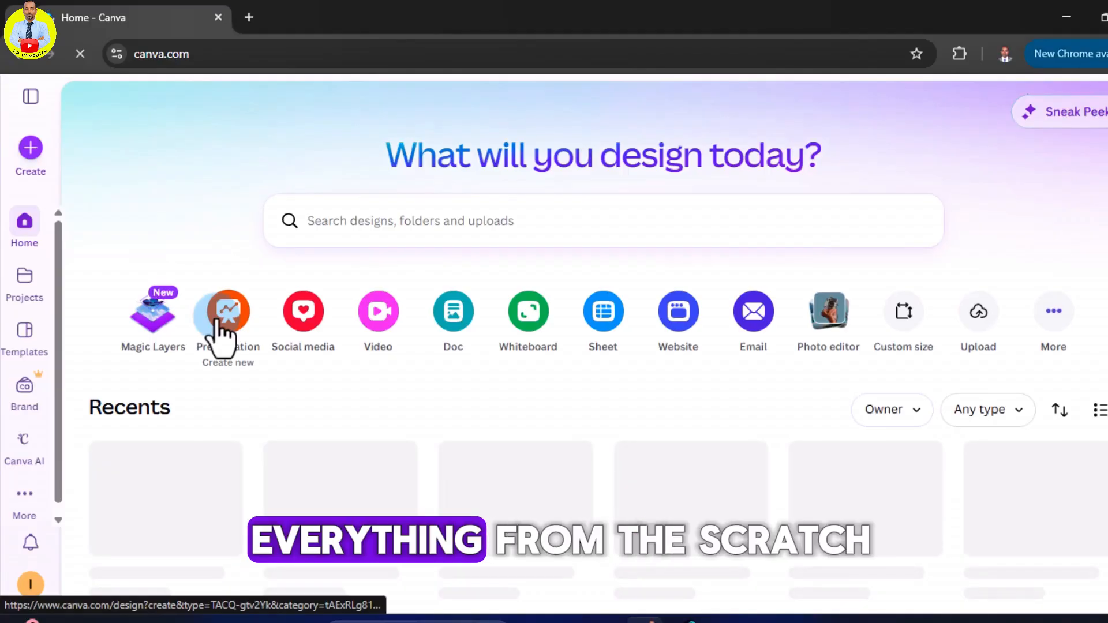
Step: Examine the Canva home page, its recent projects and the account details
scroll(165, 193, down, 5)
scroll(165, 192, up, 5)
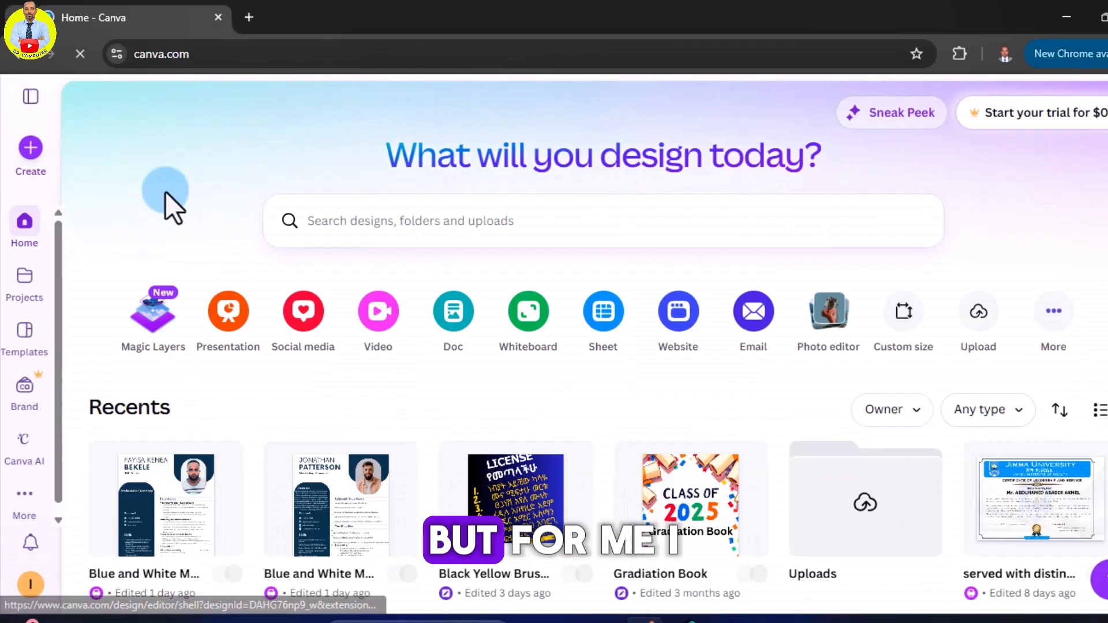
scroll(113, 398, down, 6)
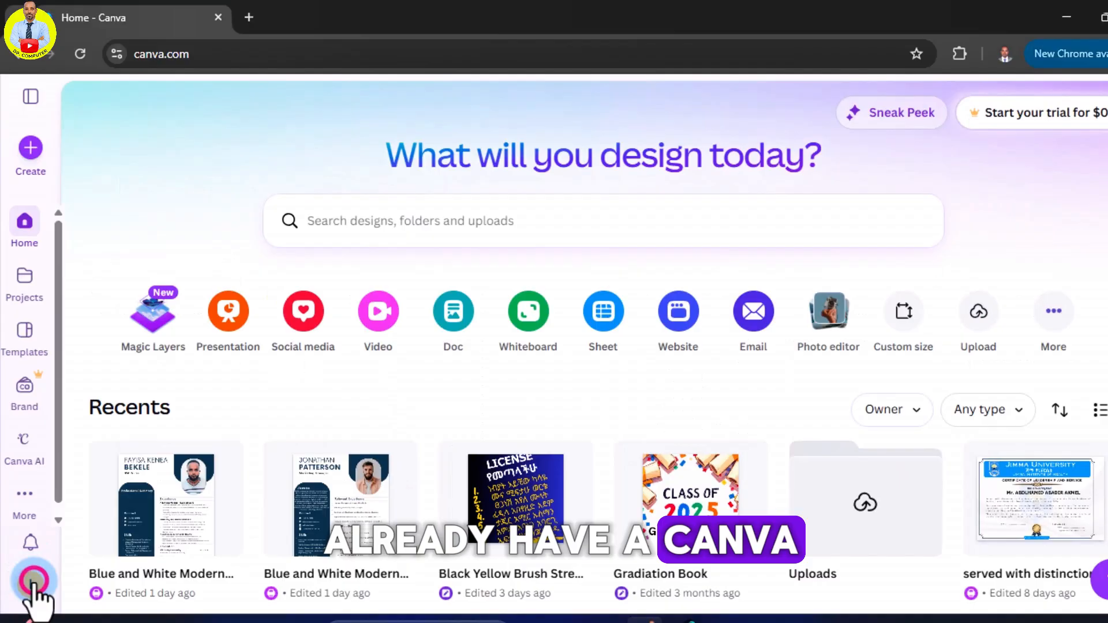
click(30, 584)
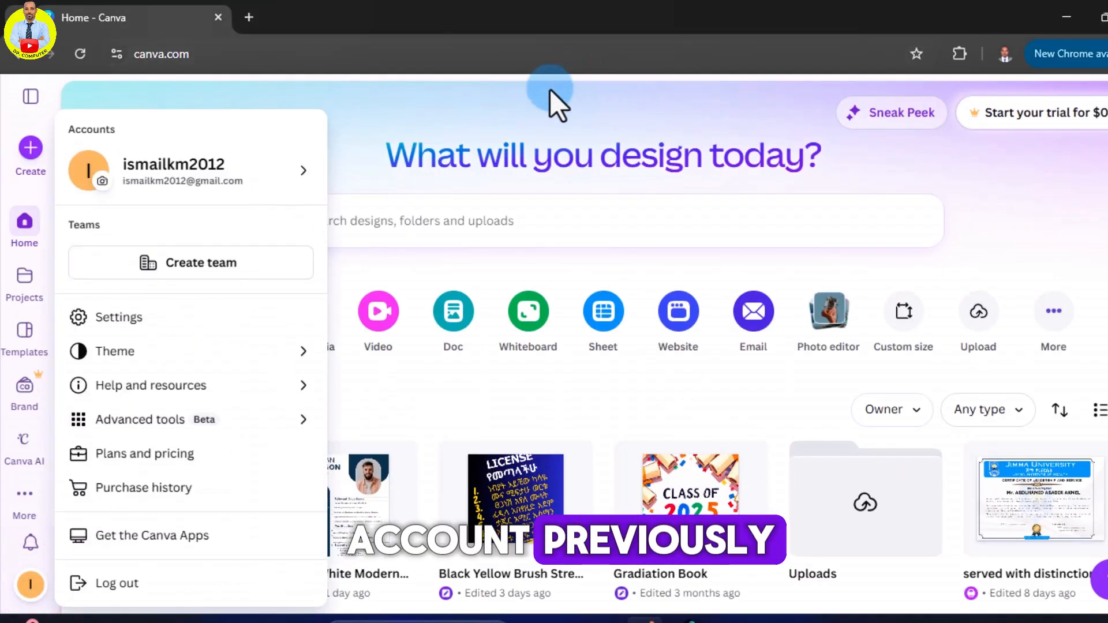
click(605, 118)
scroll(285, 309, down, 6)
scroll(248, 283, up, 6)
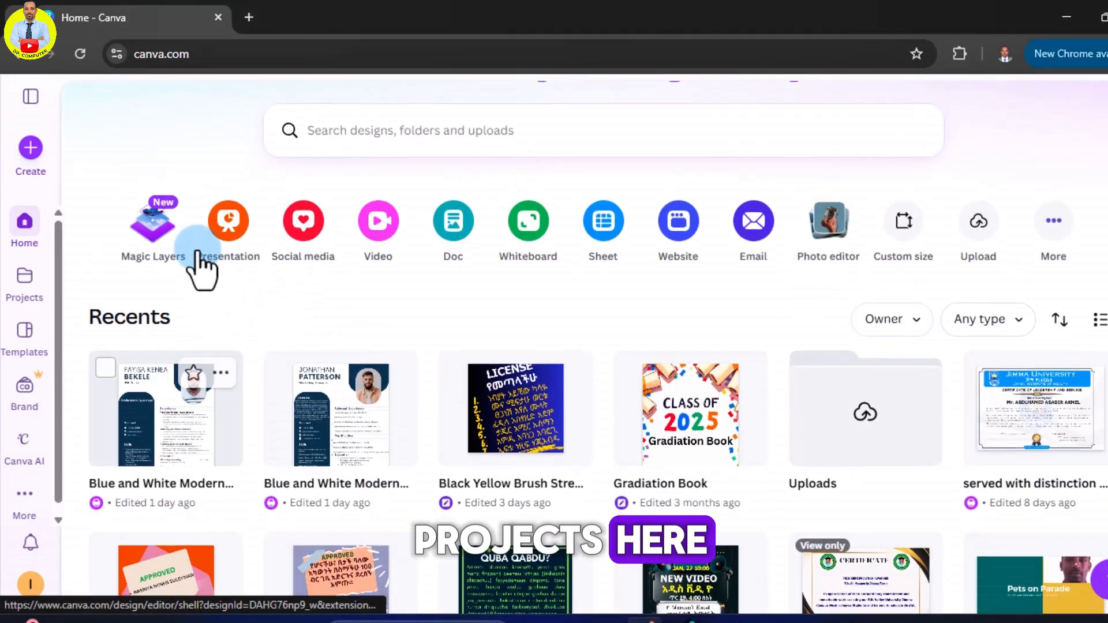
click(233, 247)
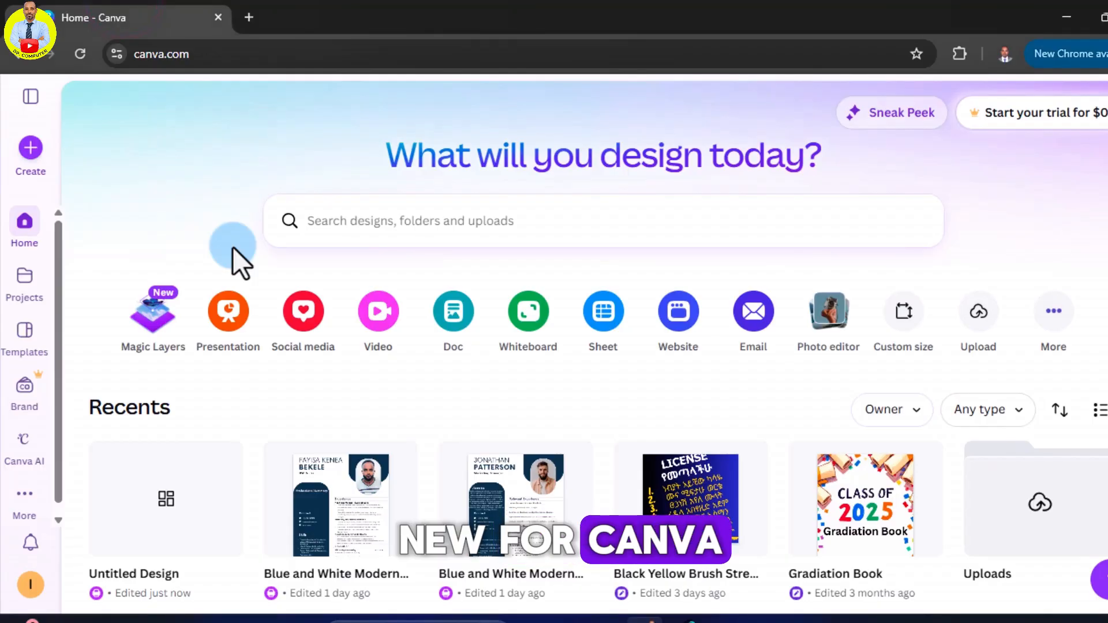
click(43, 204)
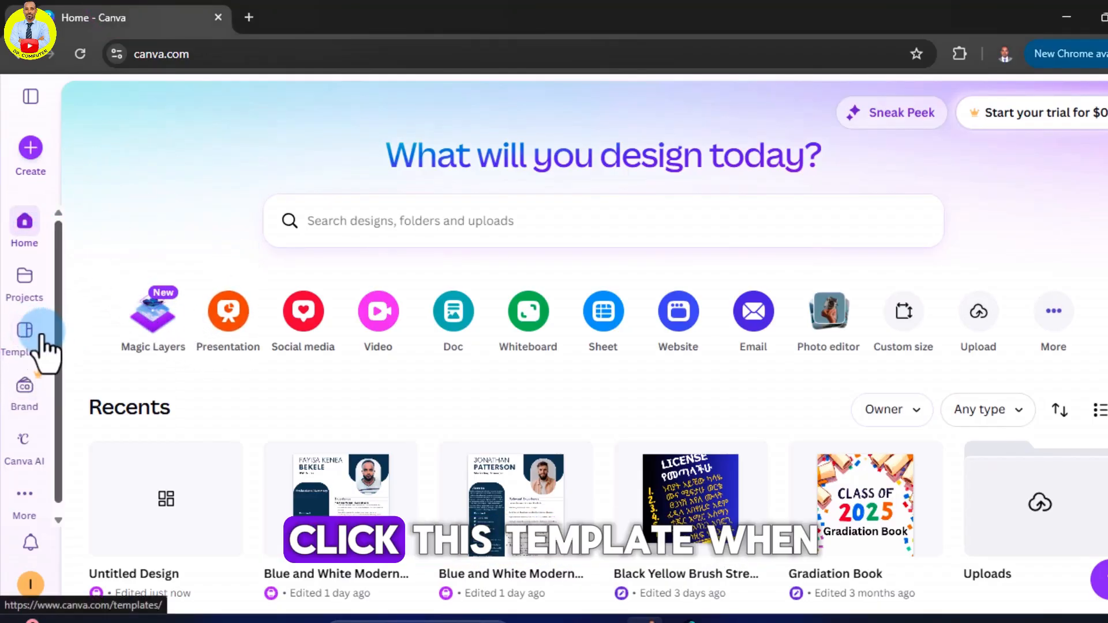
Step: Search the Canva template library for "cv standard"
click(22, 346)
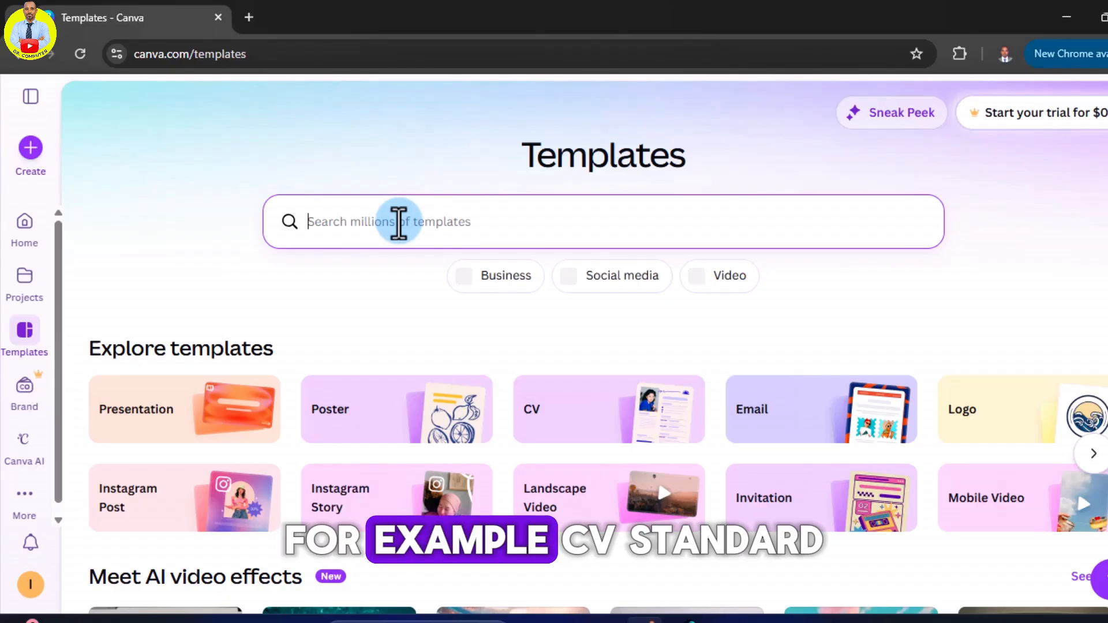
text(cv )
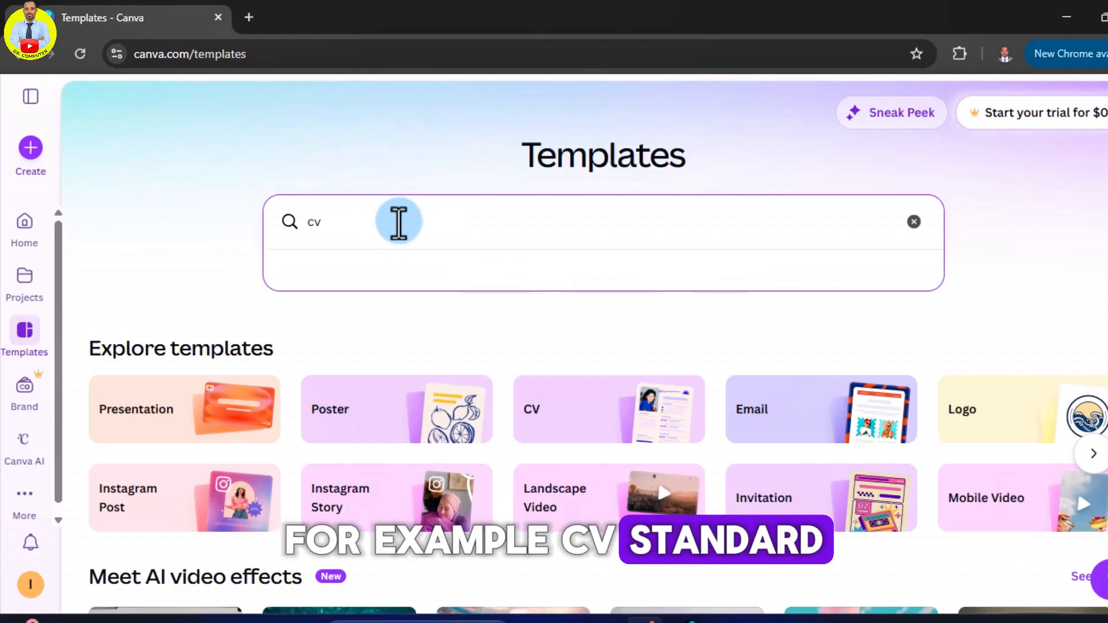
text(standard)
key(Return)
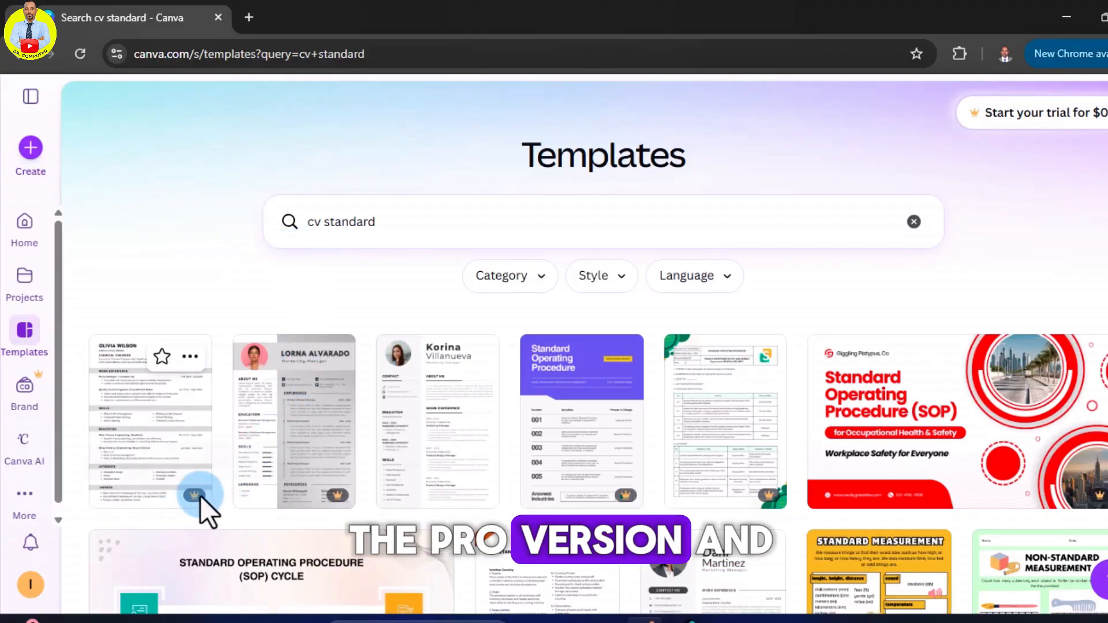
Step: Choose the free Professional CV Resume template from the search results and open it for customising
mouse_move(201, 500)
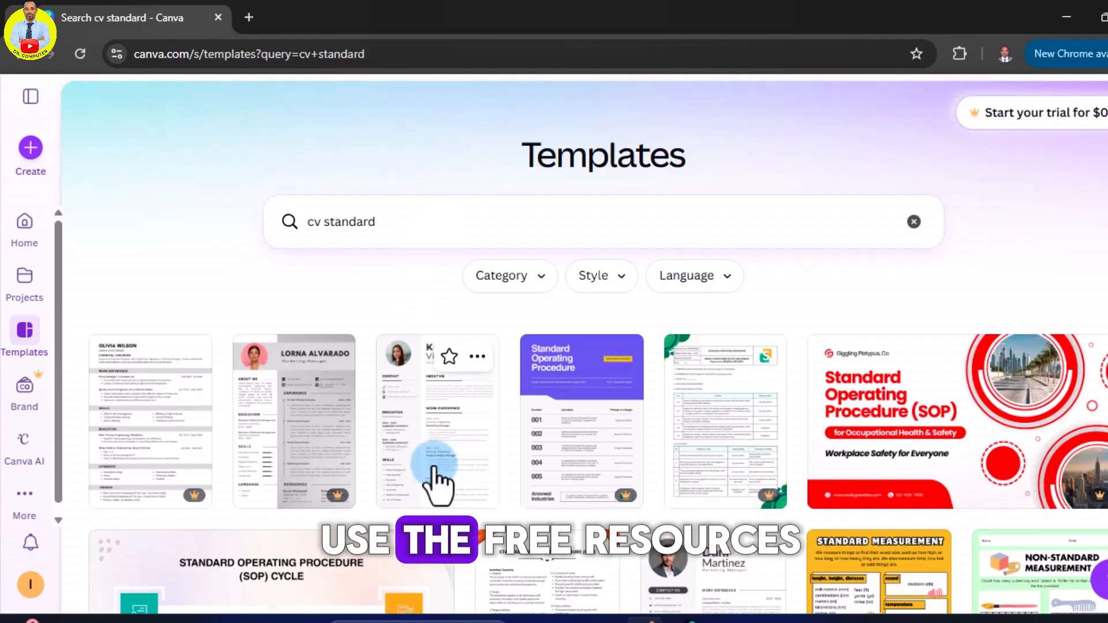
scroll(280, 447, down, 2)
mouse_move(191, 411)
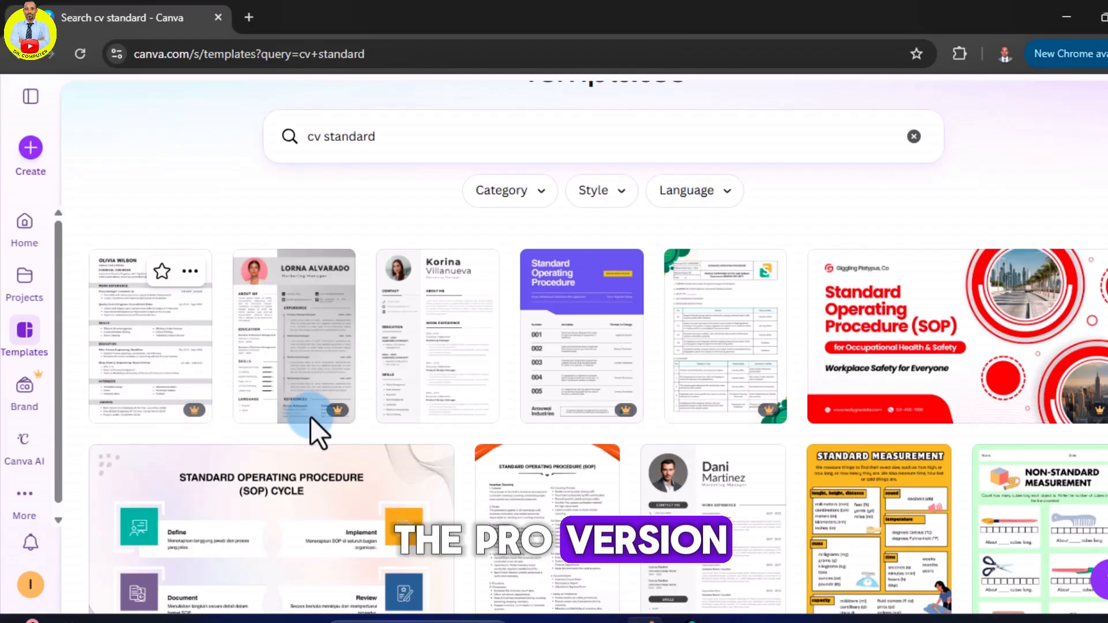
scroll(427, 425, up, 2)
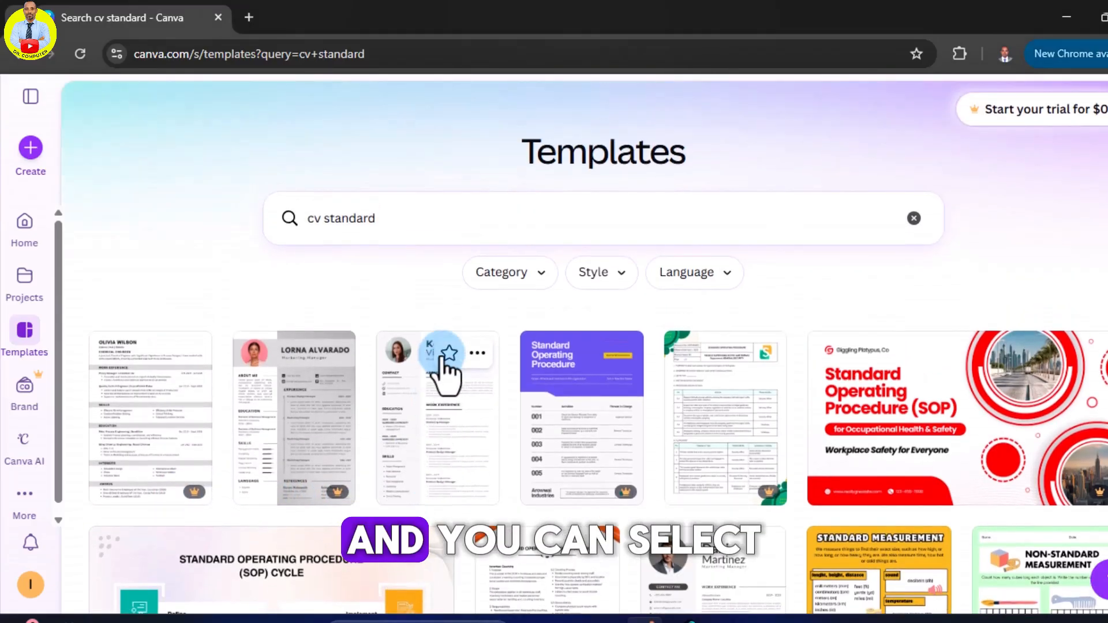
scroll(761, 410, down, 4)
scroll(747, 366, down, 6)
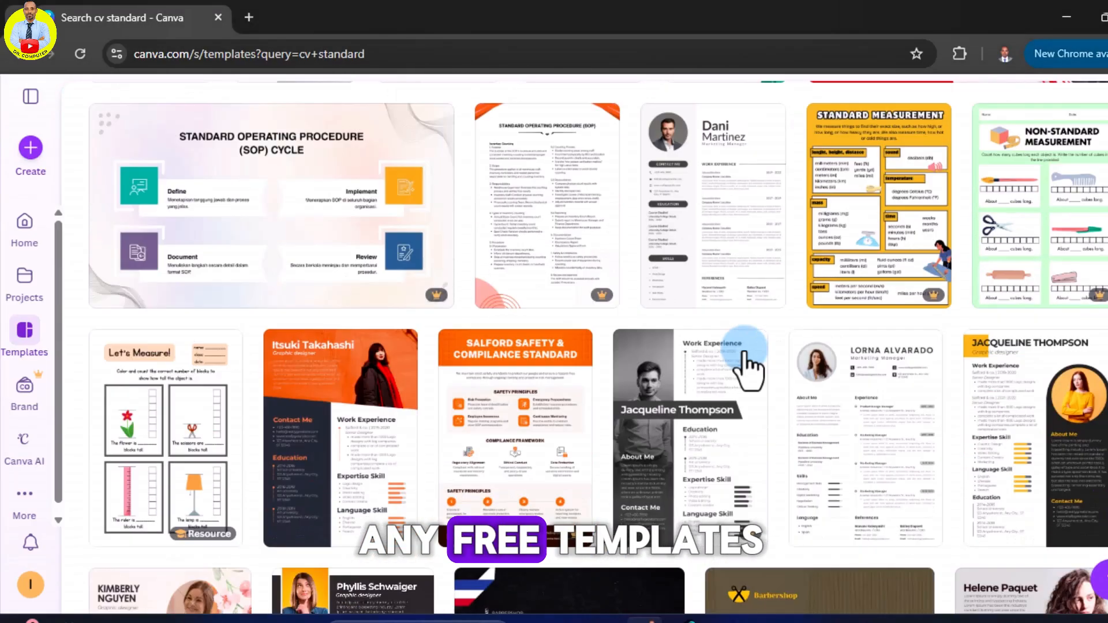
scroll(748, 368, up, 3)
scroll(739, 352, up, 2)
scroll(726, 339, down, 4)
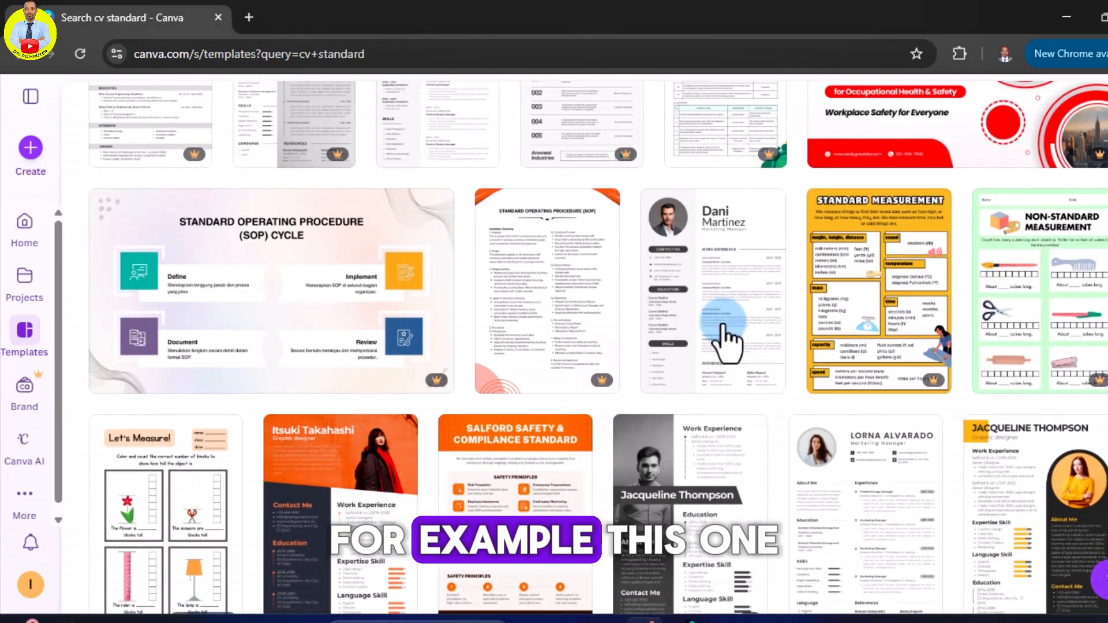
click(732, 278)
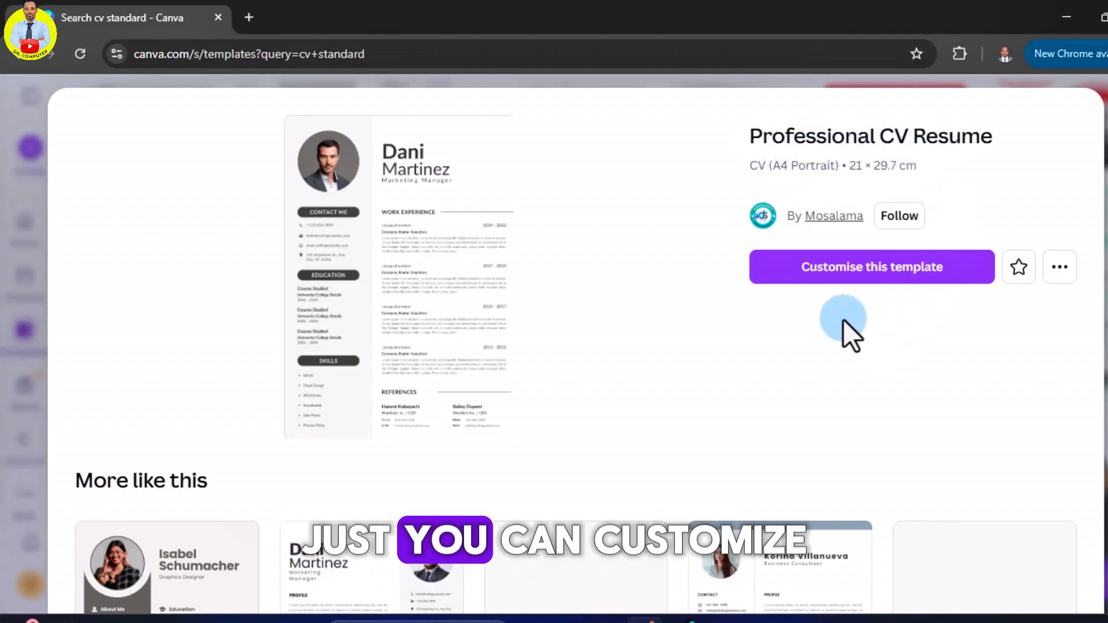
click(920, 274)
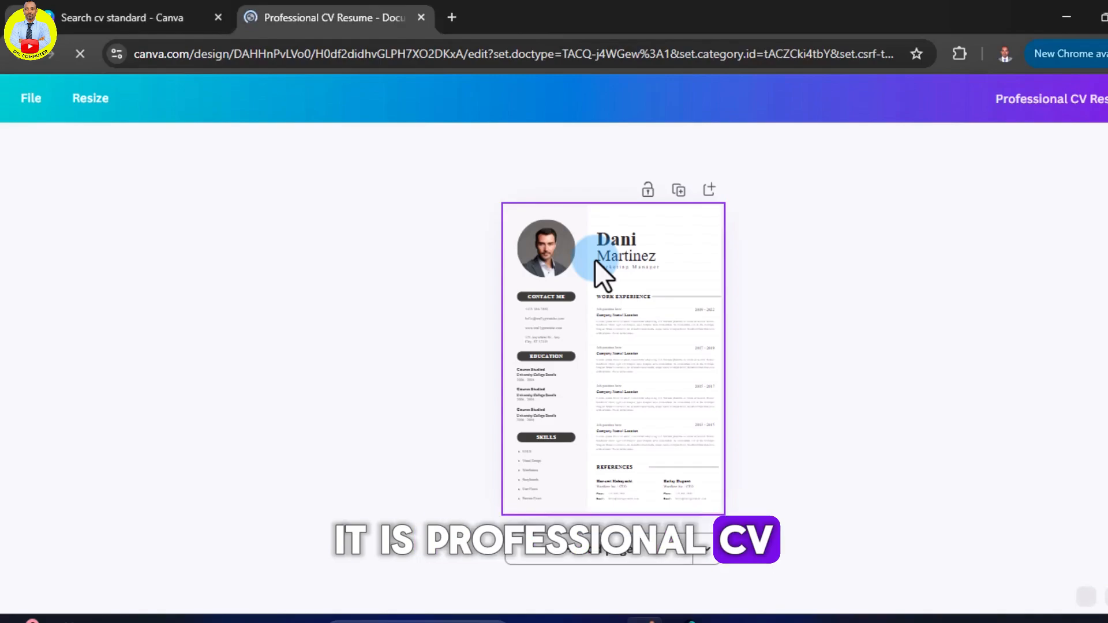
Step: Replace the placeholder first name and surname in the CV heading with the applicant's own name
scroll(610, 302, up, 3)
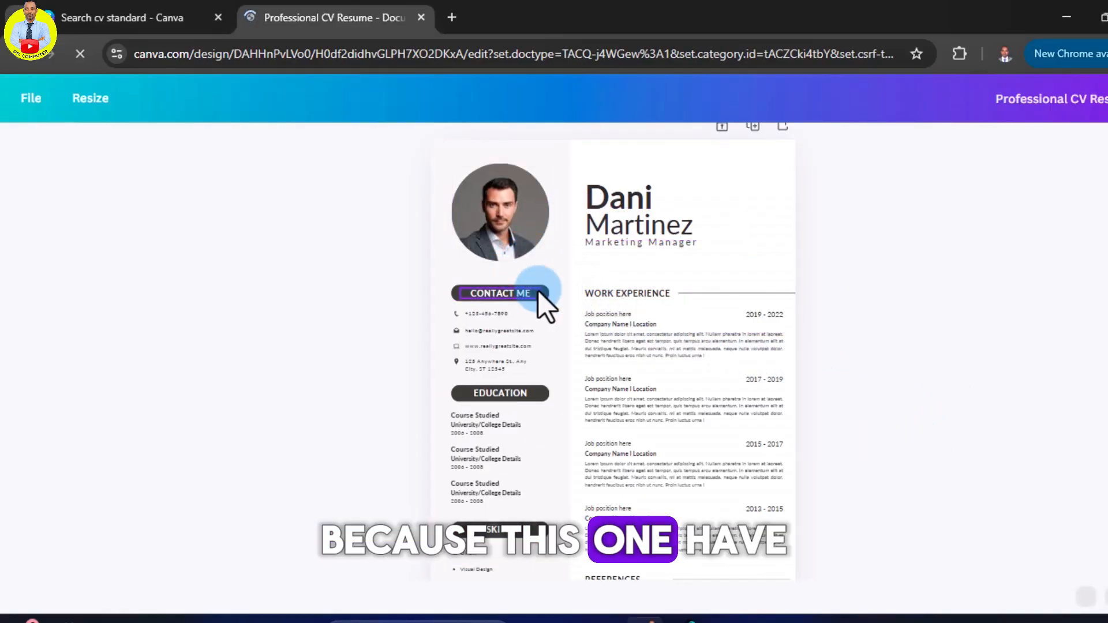
click(510, 206)
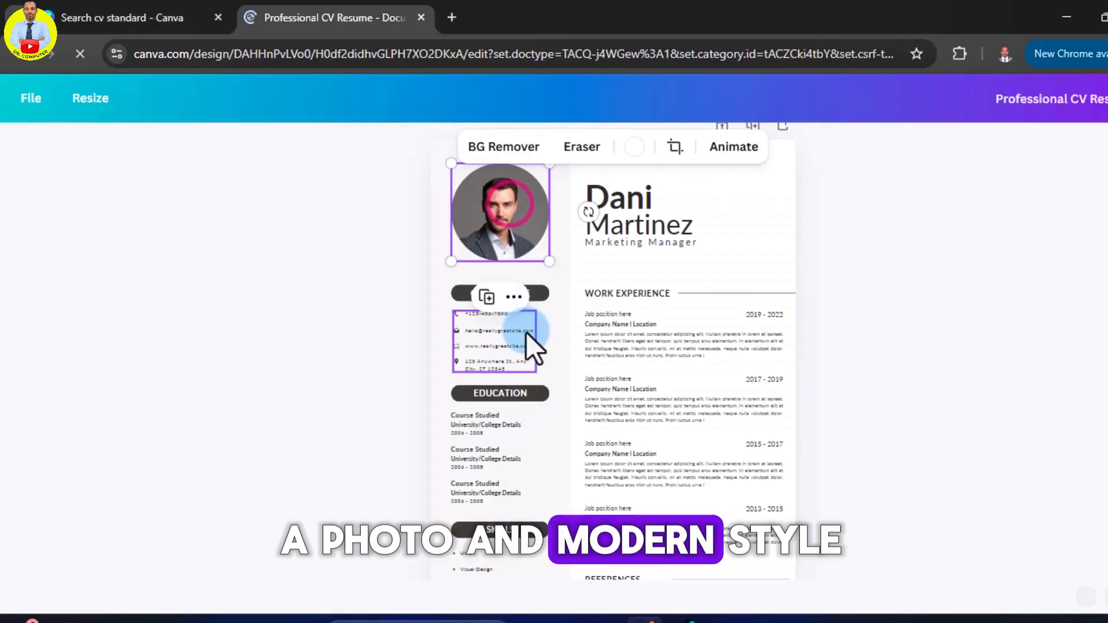
scroll(613, 333, up, 3)
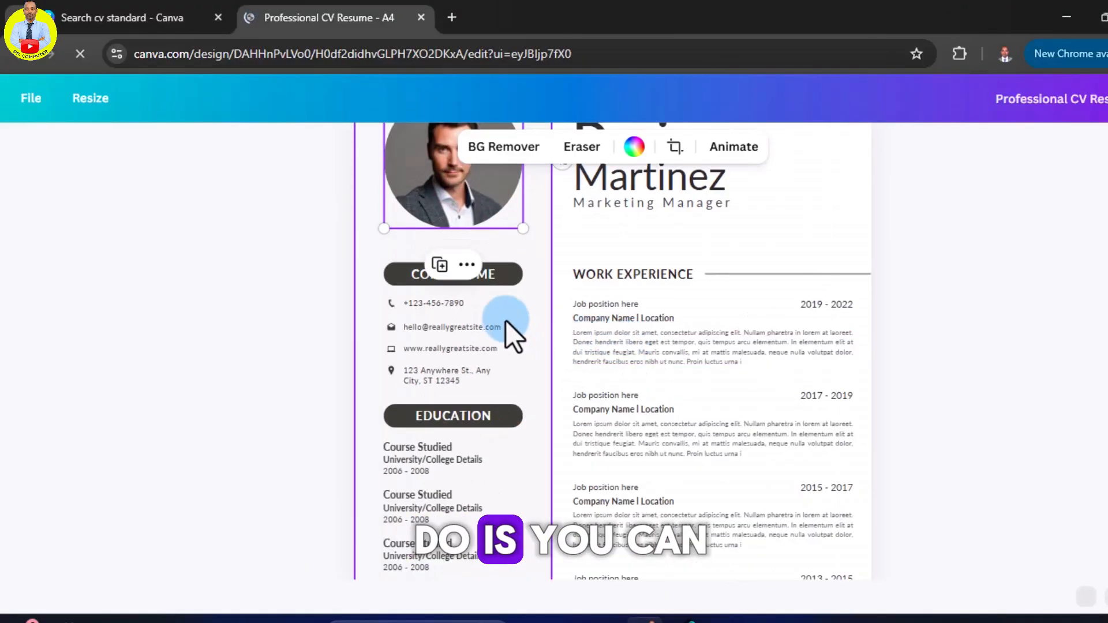
scroll(564, 310, up, 3)
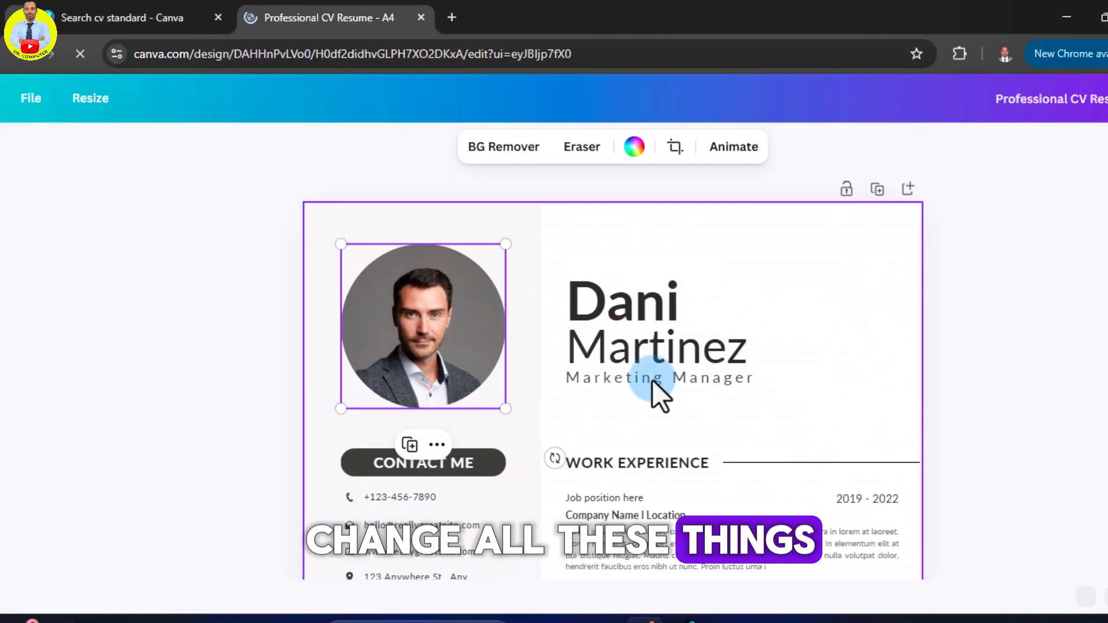
click(642, 305)
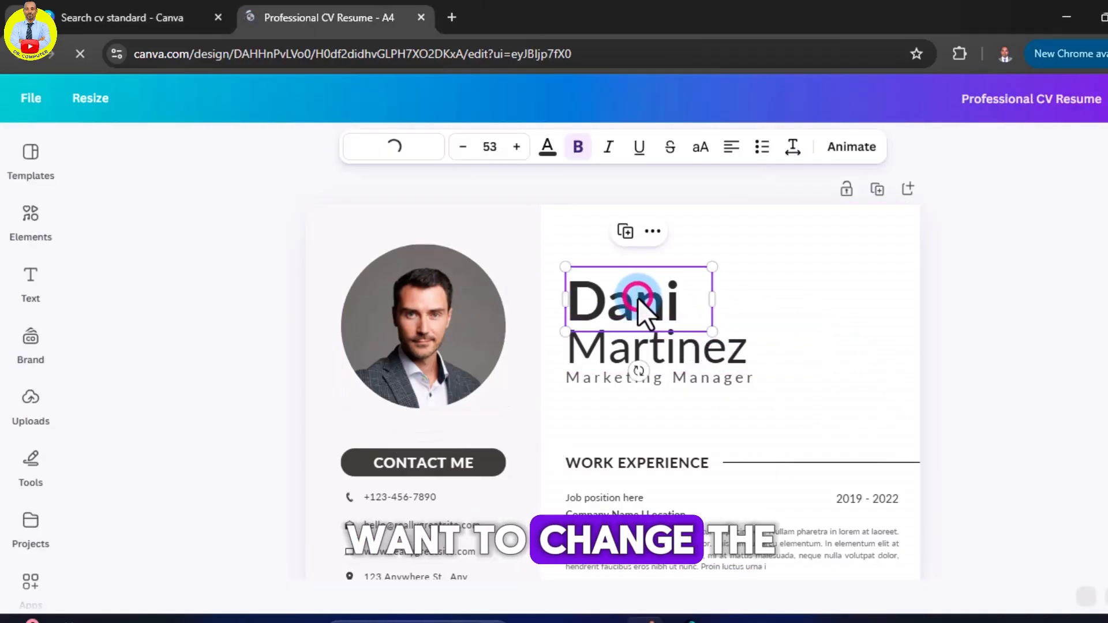
double_click(638, 298)
key(BackSpace)
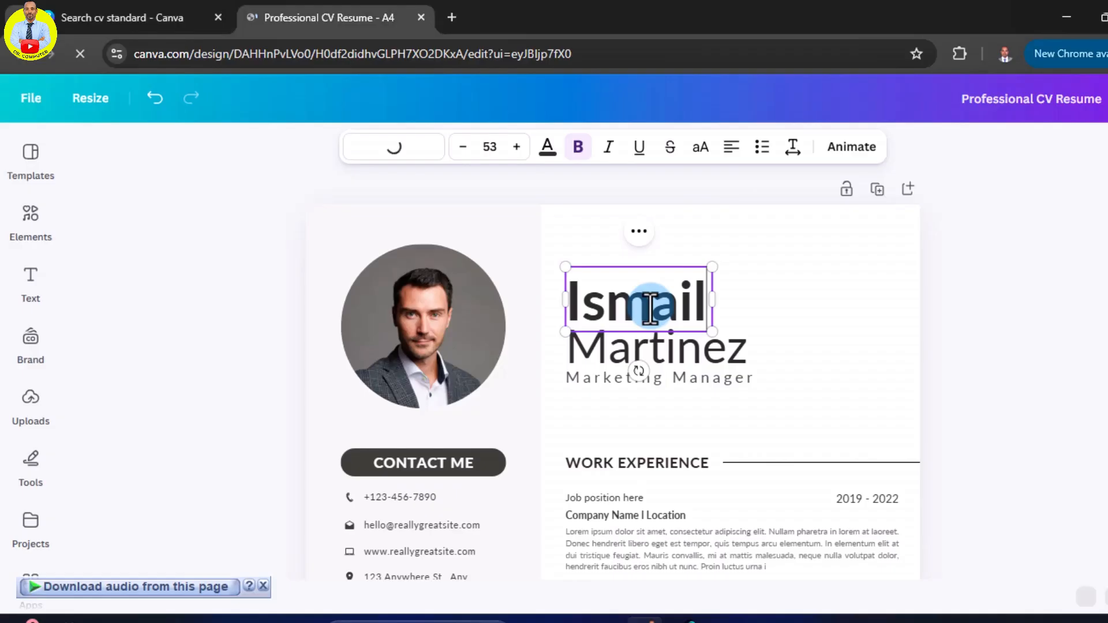
click(667, 364)
double_click(626, 336)
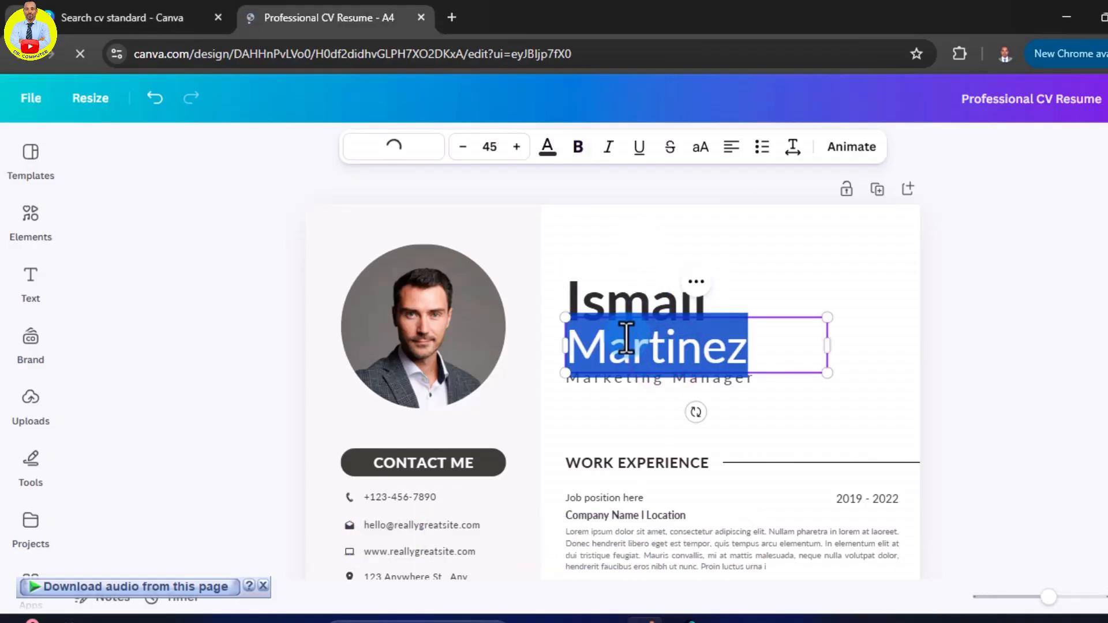
text(Kedir)
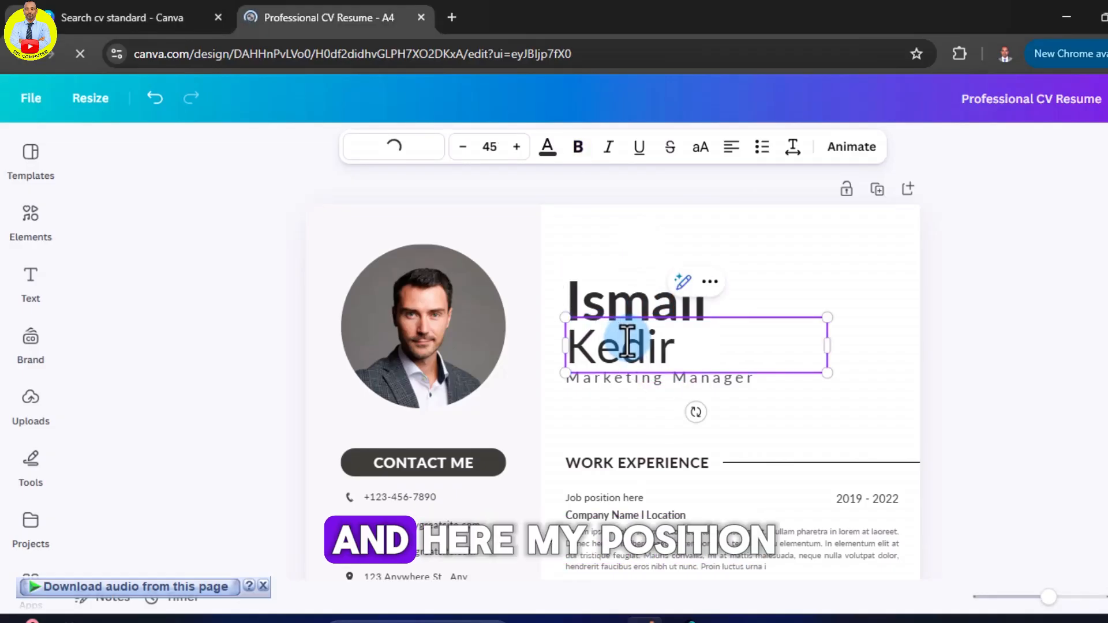
Step: Change the job title under the name in the CV heading to "ICT Administrator"
click(837, 379)
triple_click(600, 383)
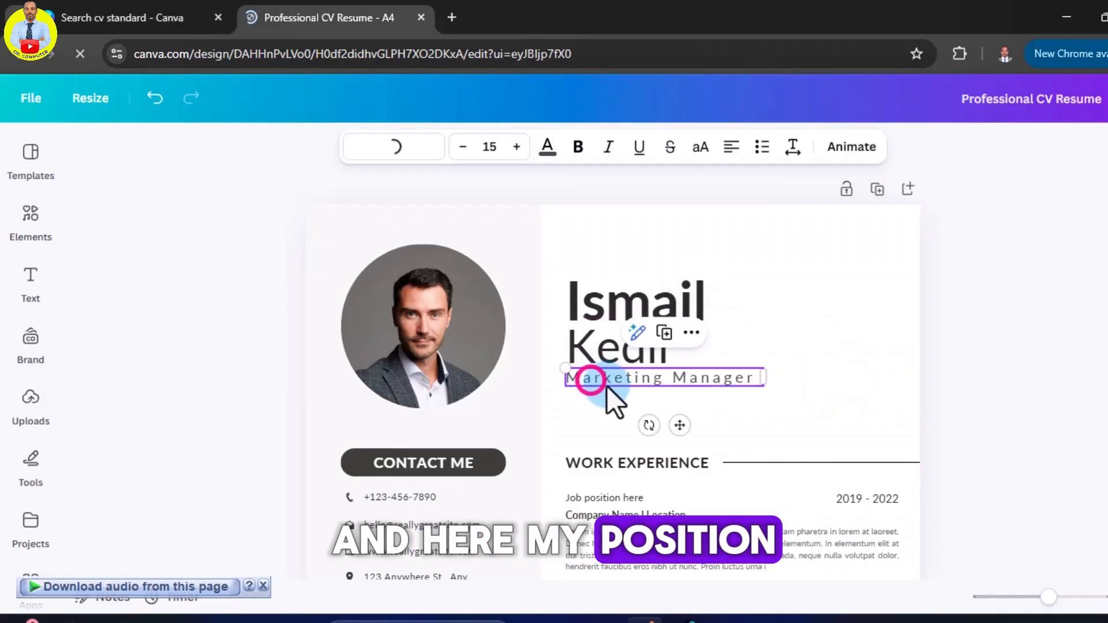
text(ICT A)
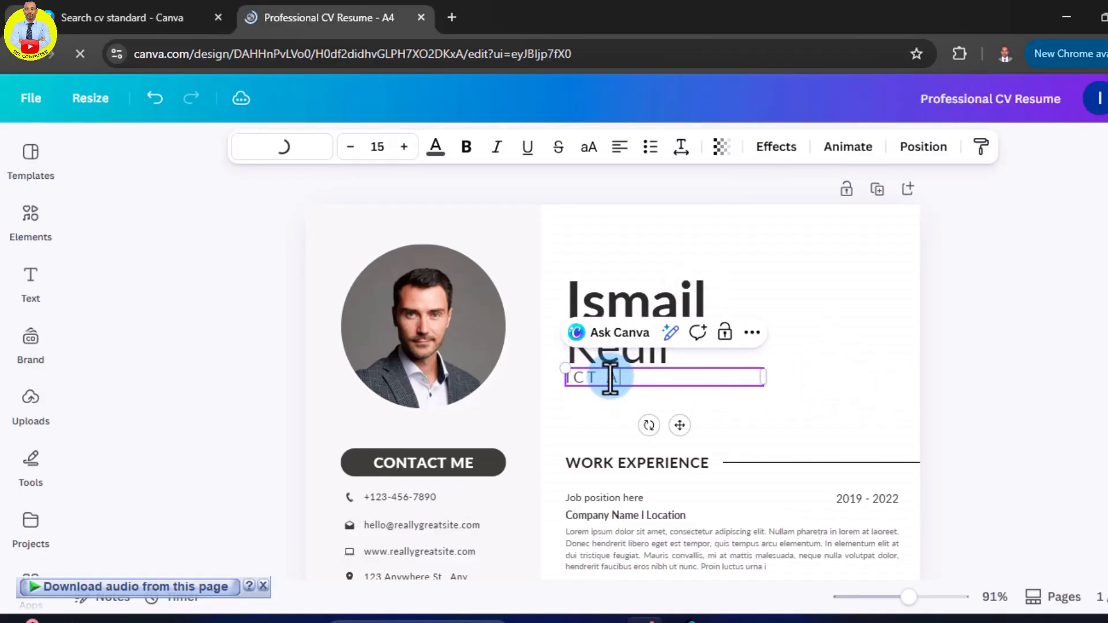
text(dminist)
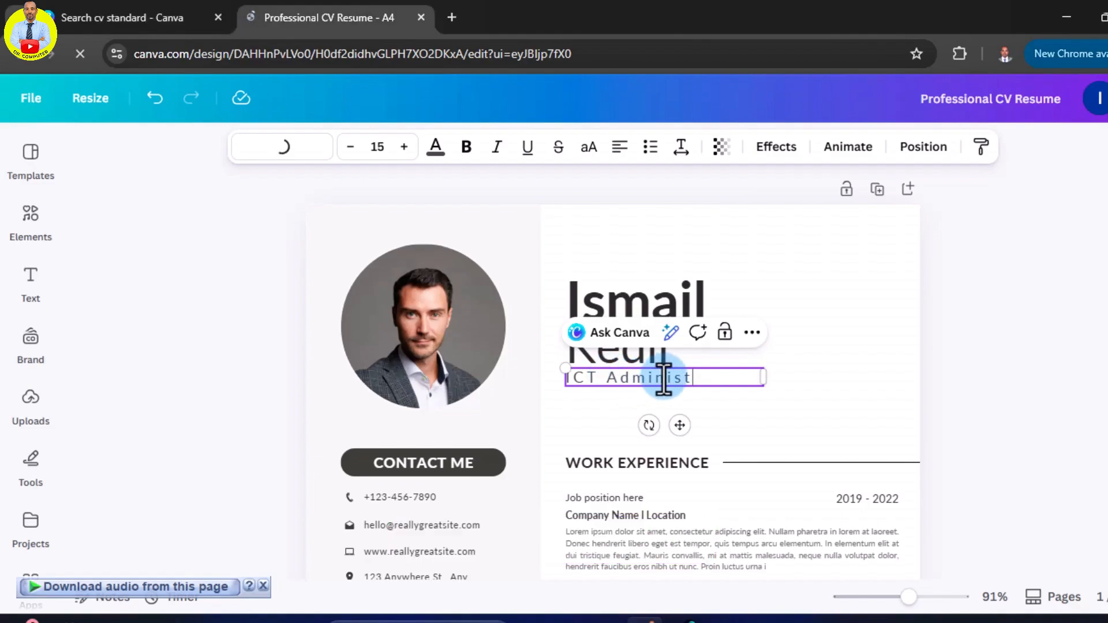
text(rator)
click(610, 419)
Step: Replace the placeholder portrait in the CV's circular frame with the applicant's own photo from the uploaded images
click(423, 300)
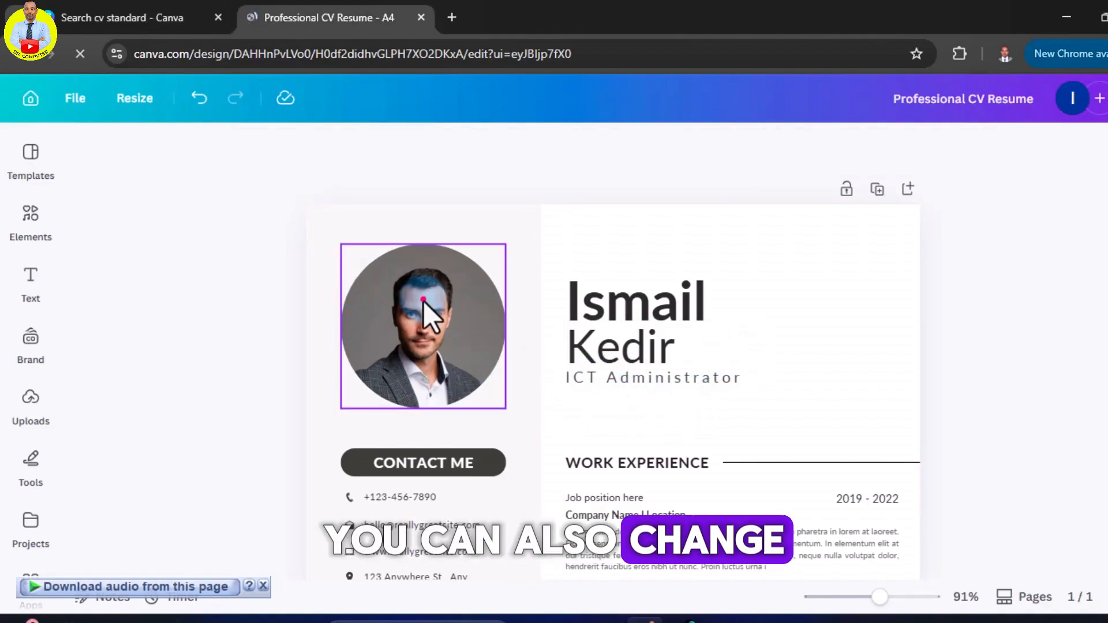
click(32, 401)
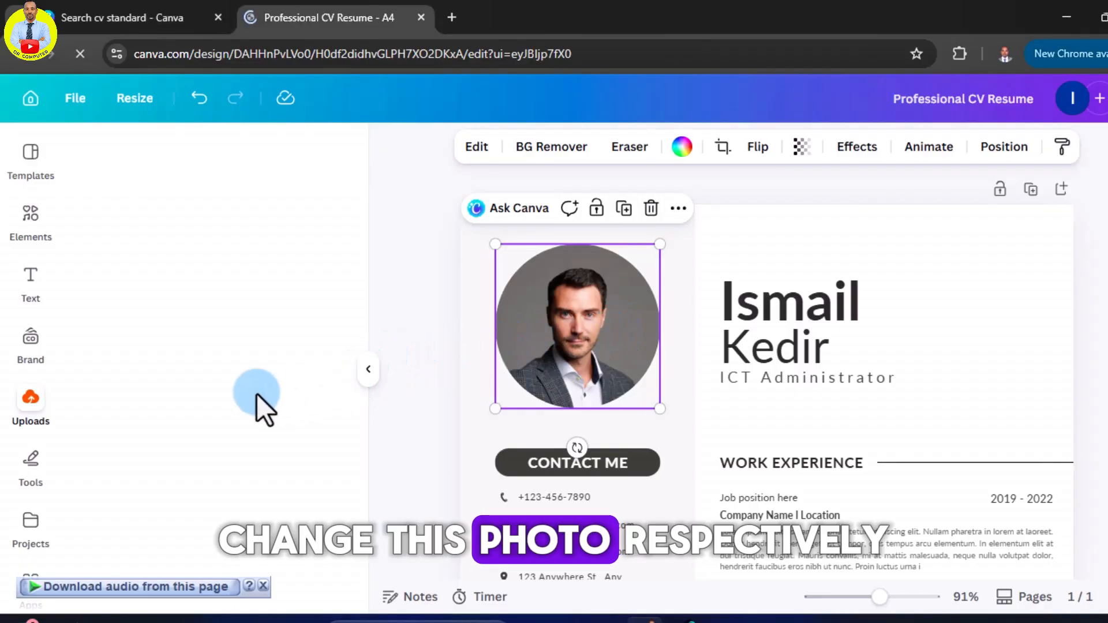
scroll(565, 403, down, 3)
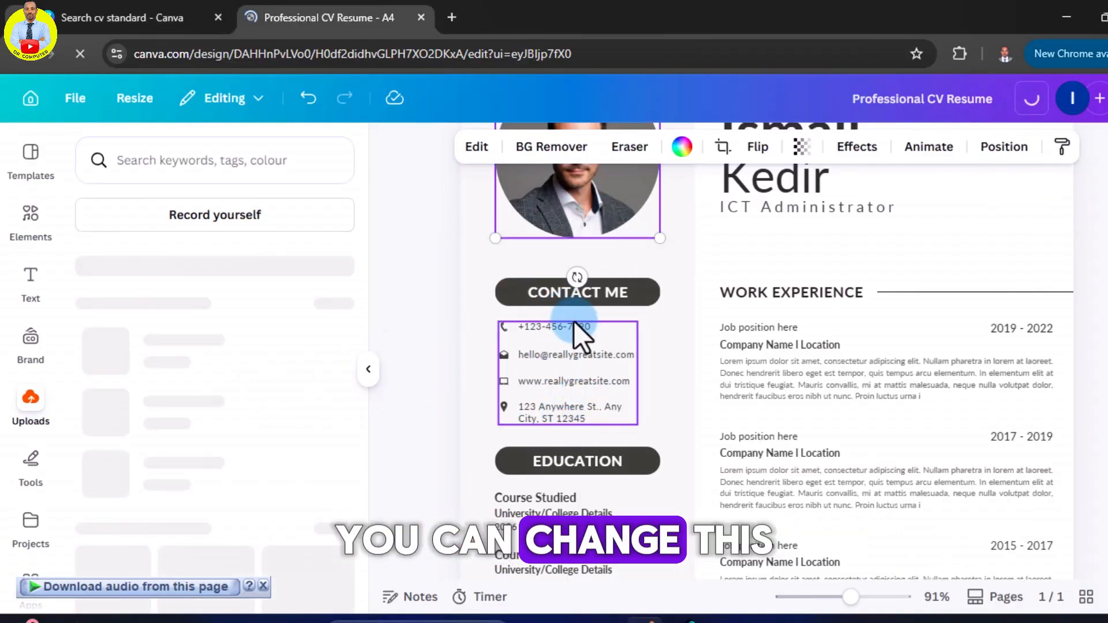
scroll(398, 375, up, 2)
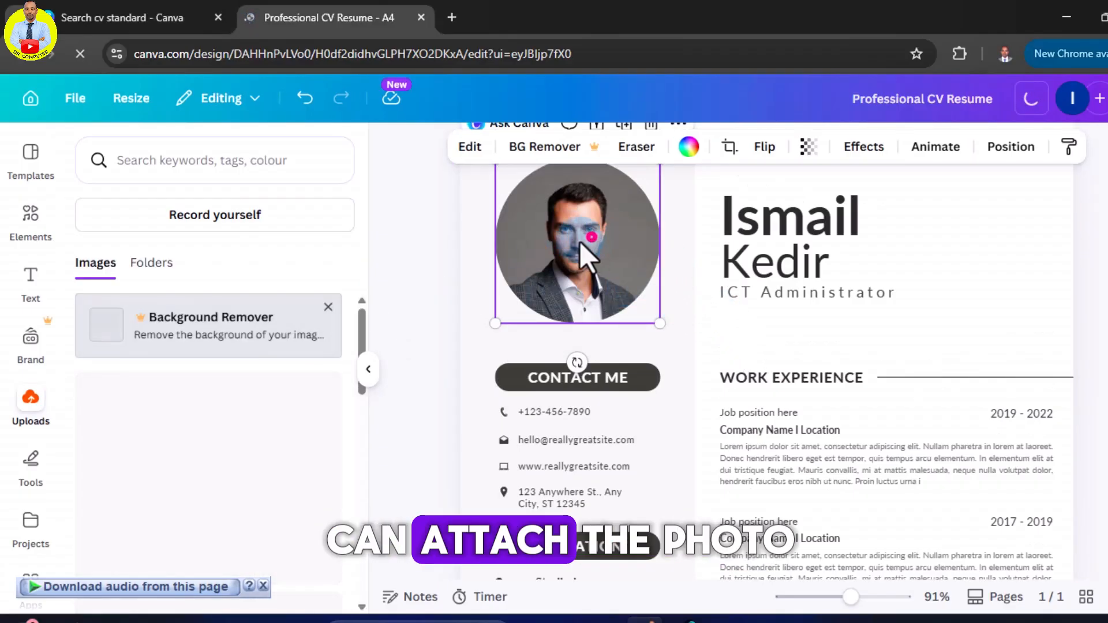
click(163, 316)
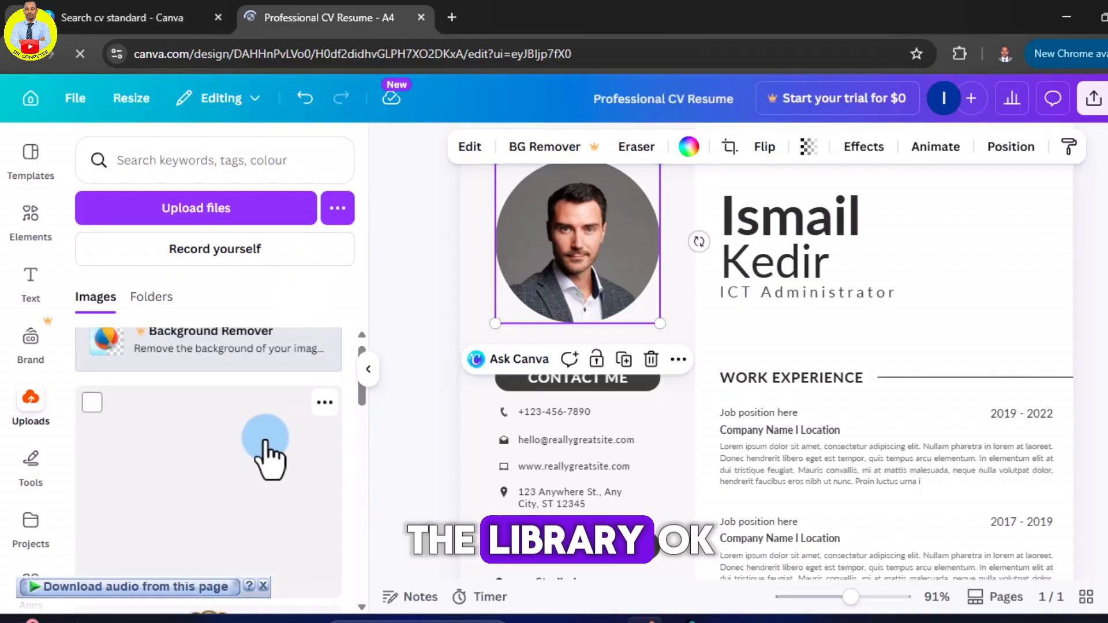
scroll(243, 459, down, 3)
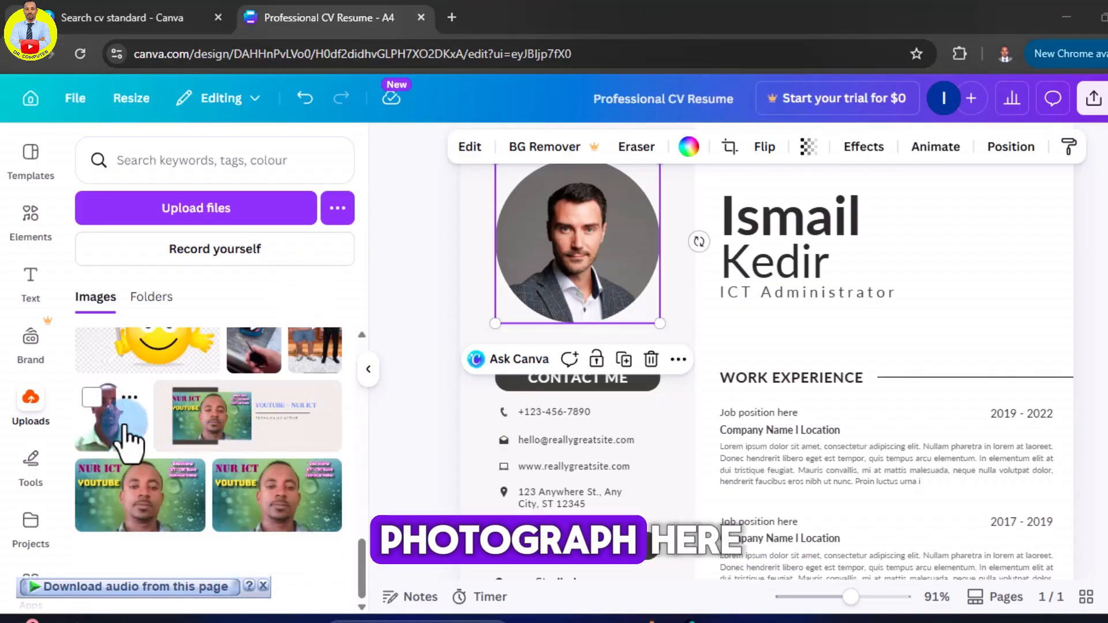
drag(110, 417, 577, 254)
drag(111, 416, 554, 231)
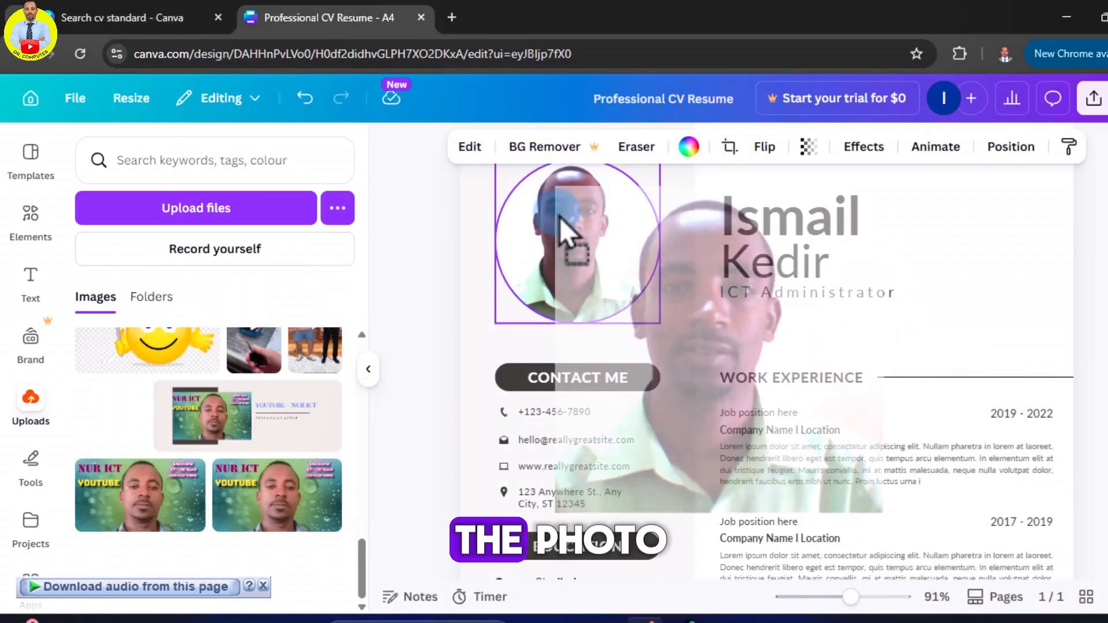
scroll(534, 331, up, 2)
key(Escape)
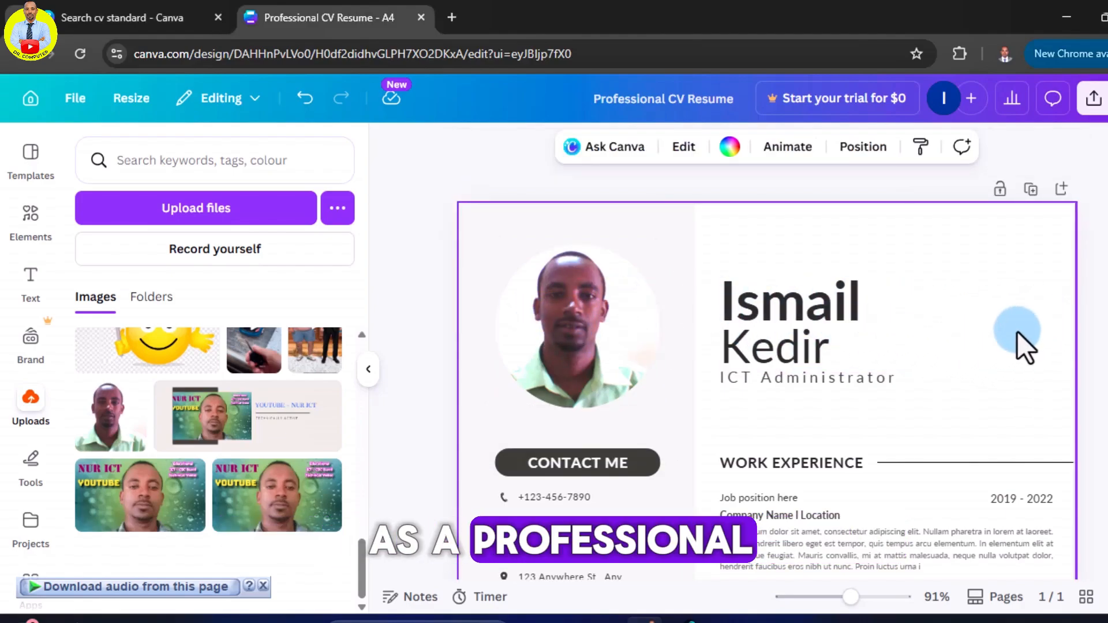
Step: Review the contact, education and work experience sections of the CV for remaining placeholder content
scroll(594, 338, down, 3)
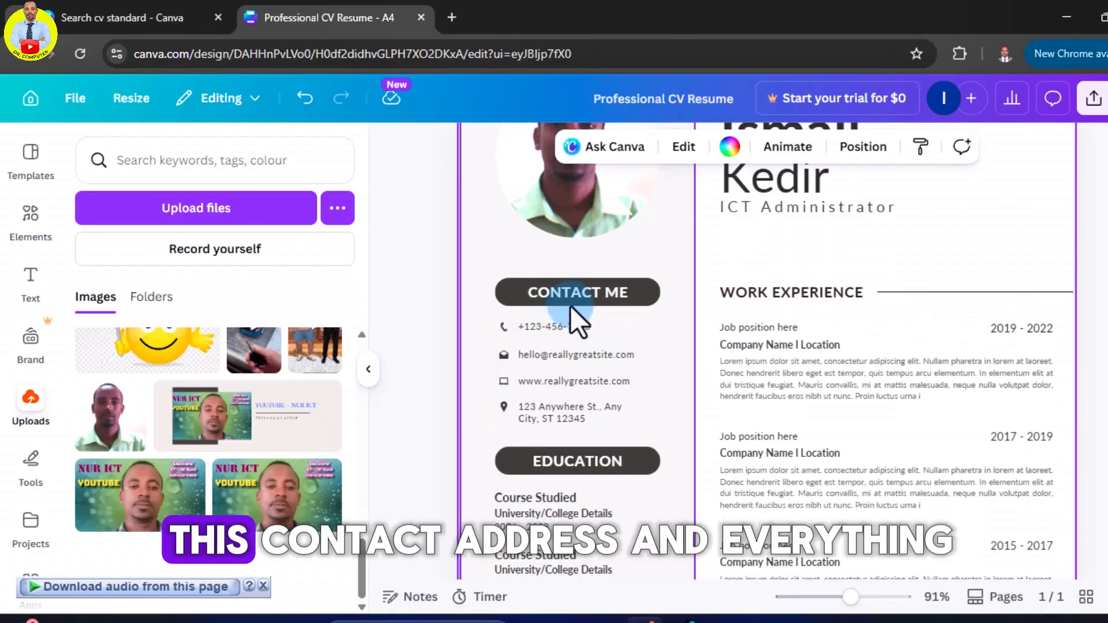
click(565, 325)
scroll(885, 428, up, 3)
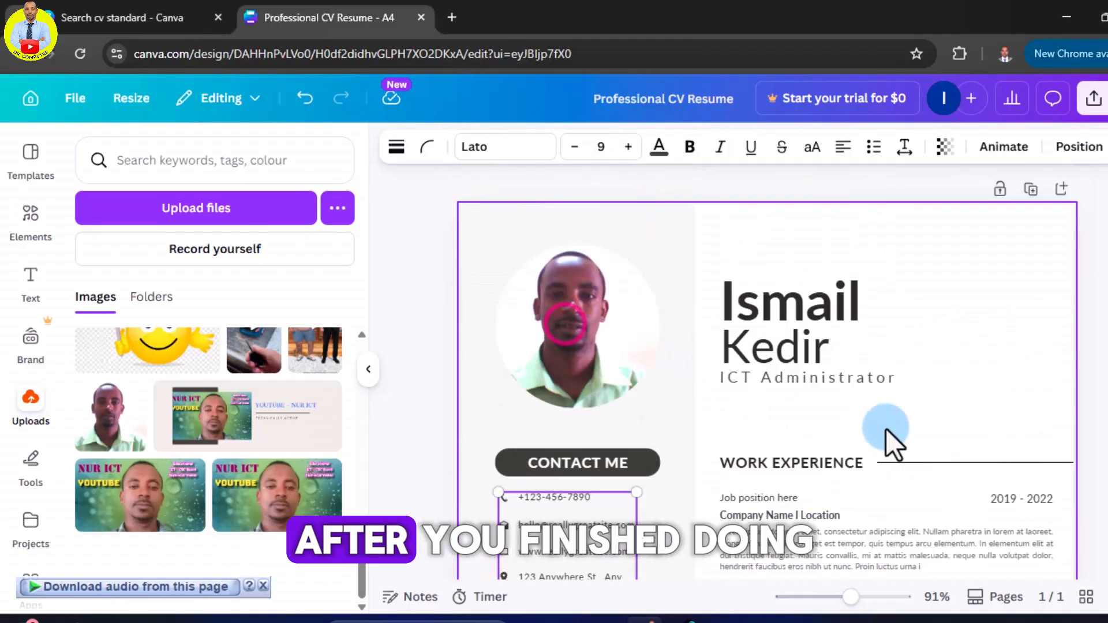
scroll(772, 409, down, 1)
scroll(773, 421, down, 7)
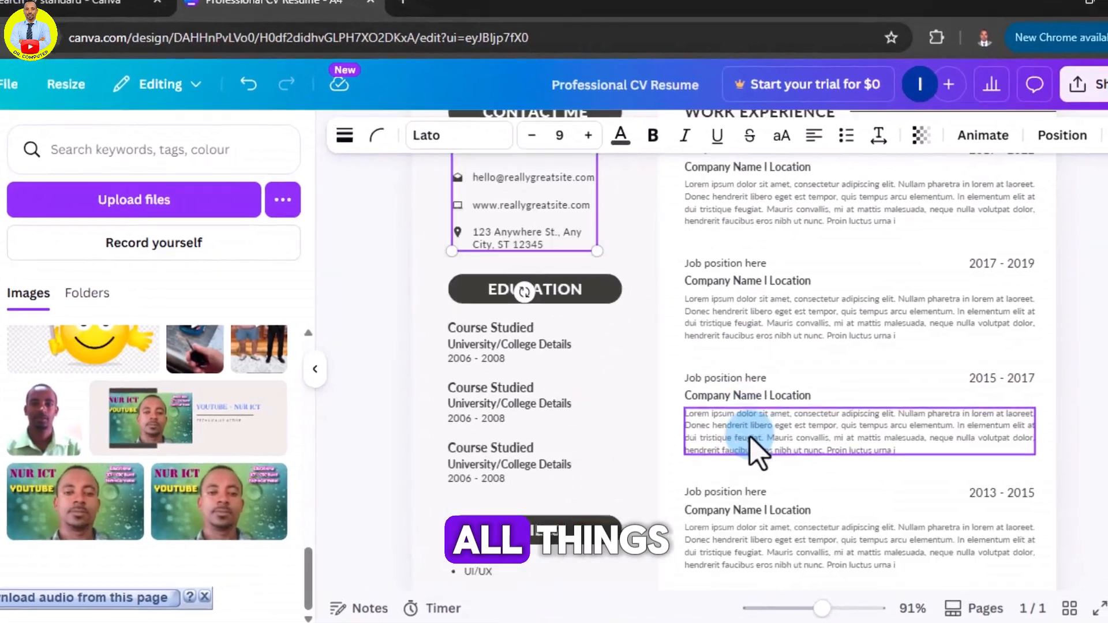
scroll(754, 450, up, 8)
click(1068, 254)
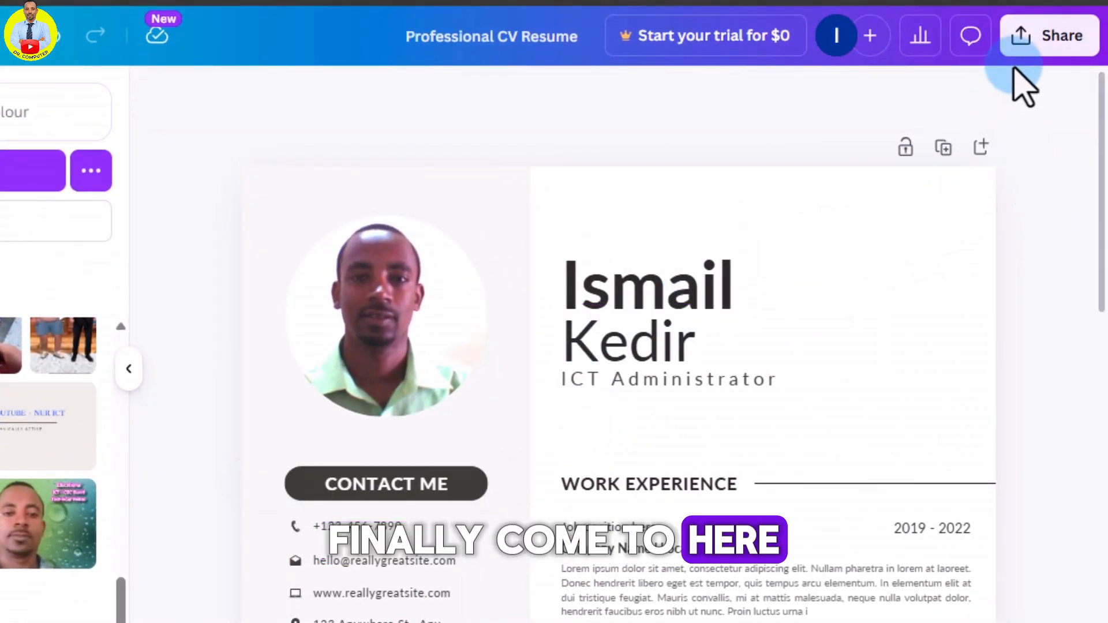
Step: Download the finished CV design with PDF Standard as the file type
click(1049, 35)
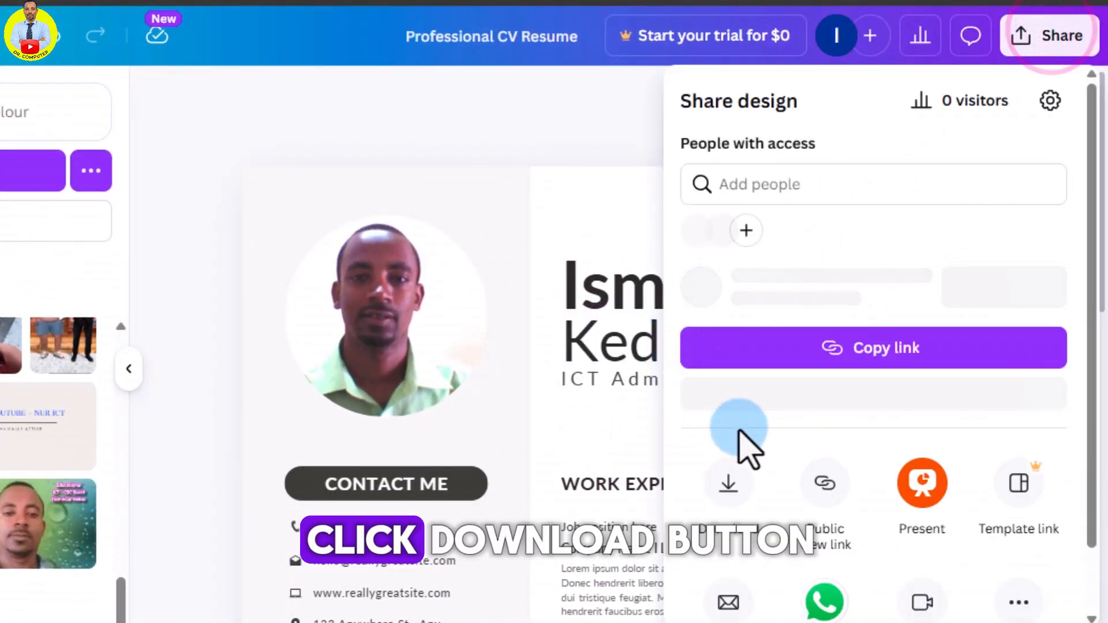
click(715, 490)
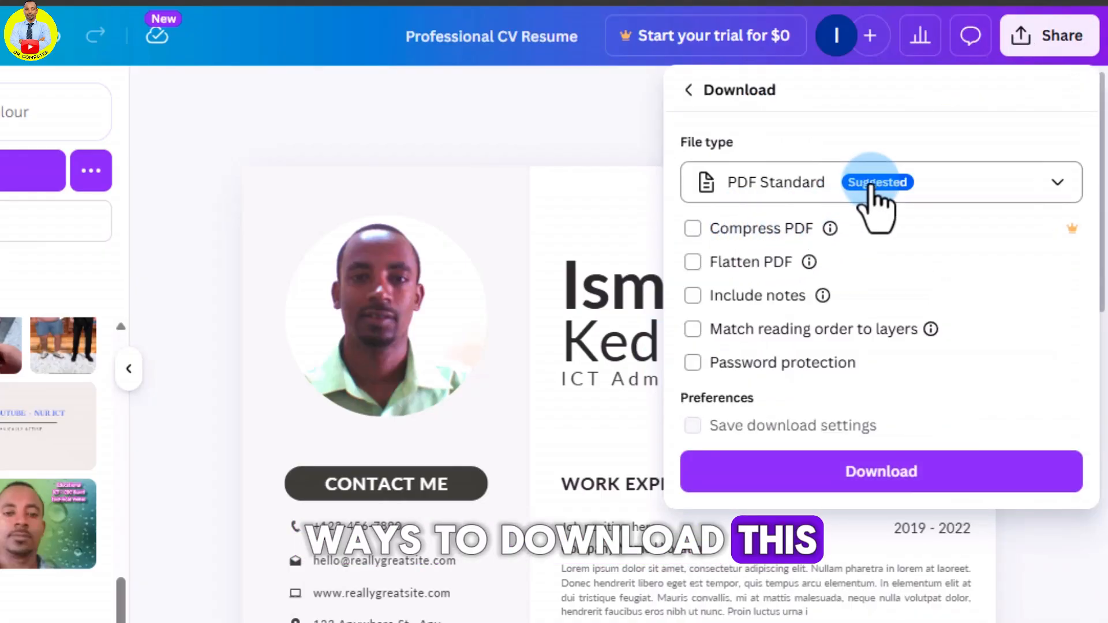
click(874, 199)
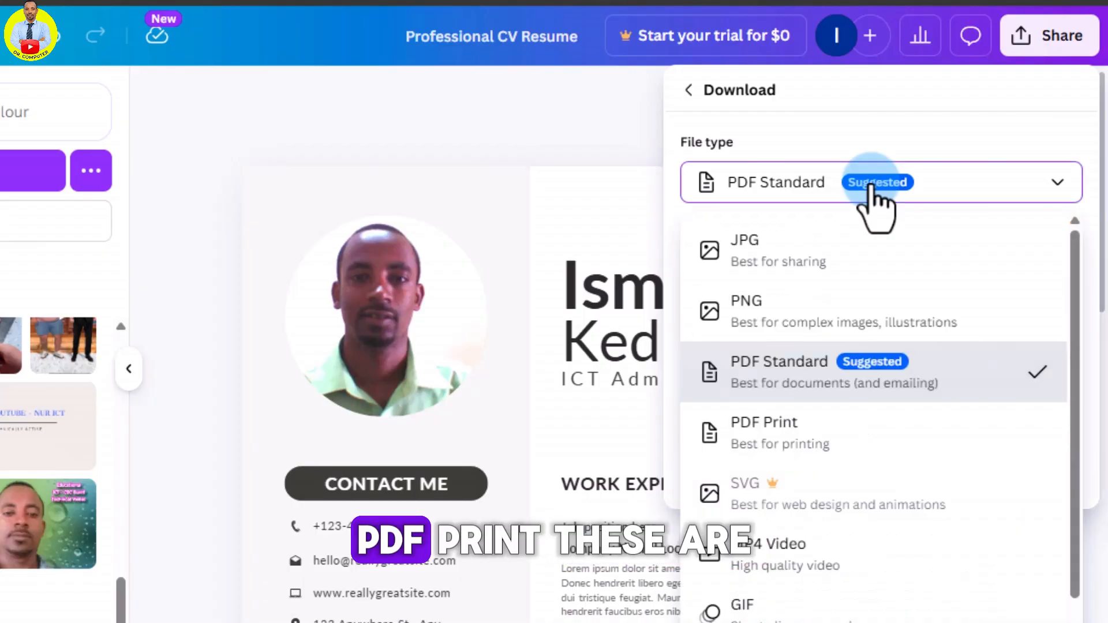
click(825, 456)
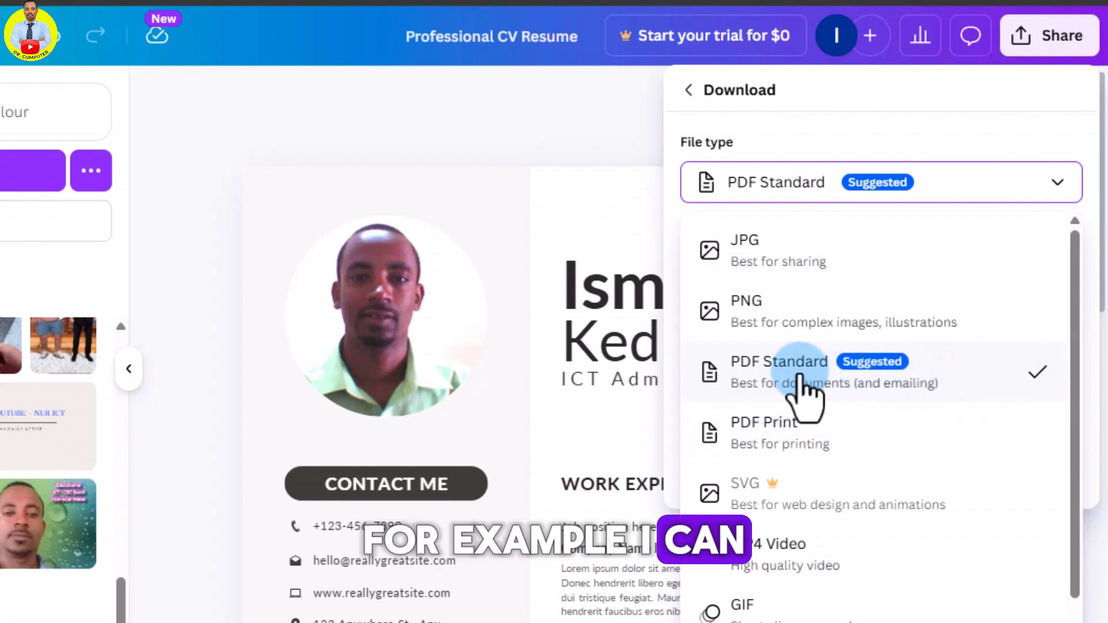
click(859, 375)
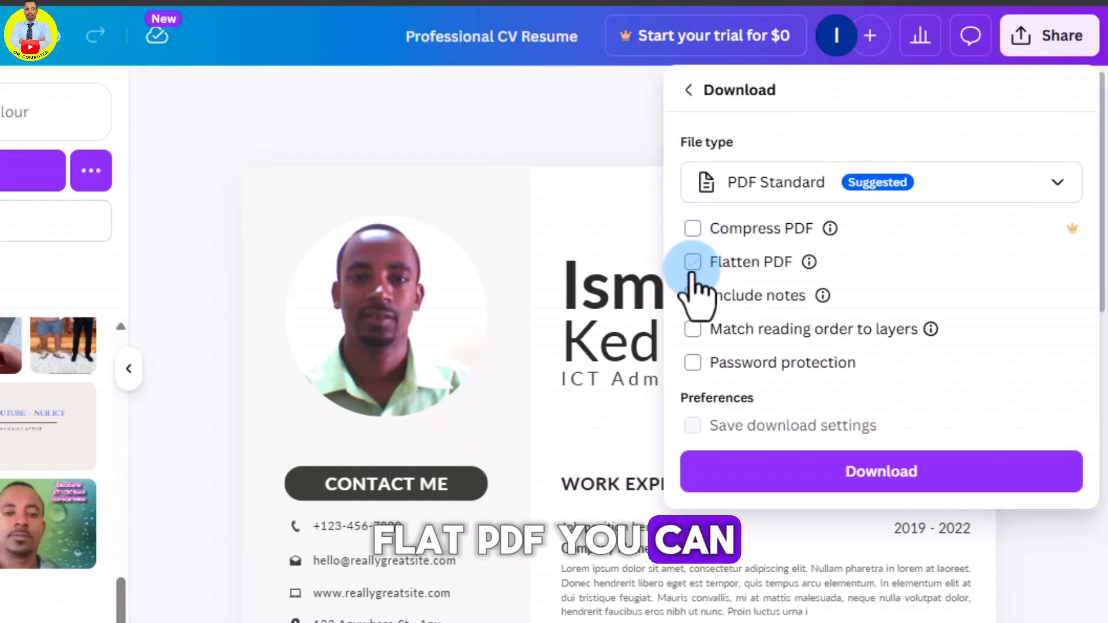
click(881, 476)
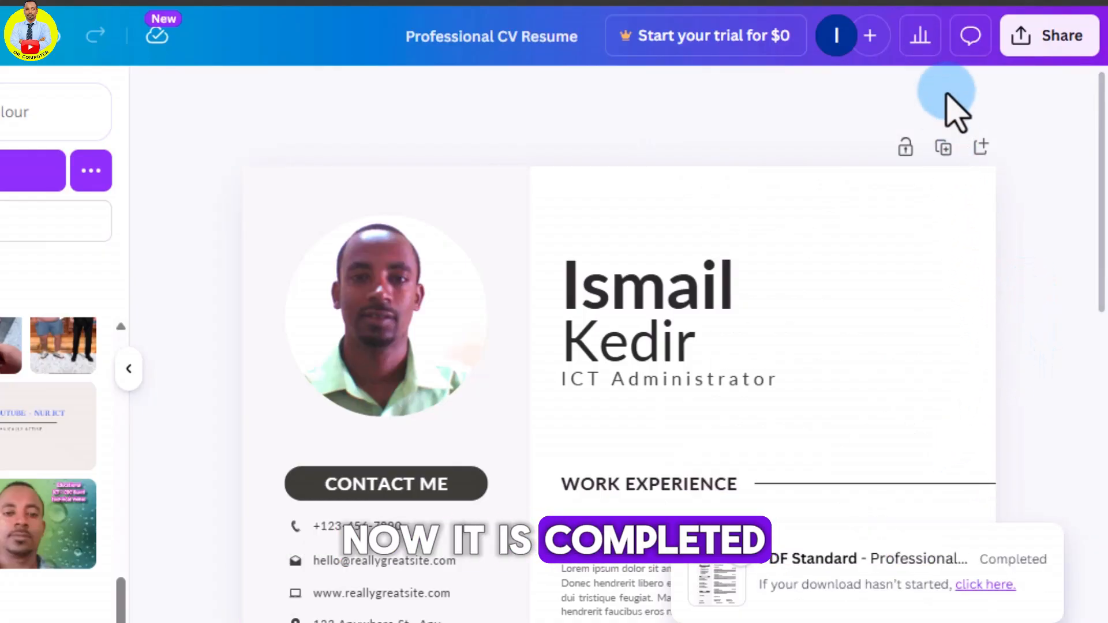
Step: Open the downloaded Professional CV Resume PDF from Internet Download Manager to check it
click(390, 404)
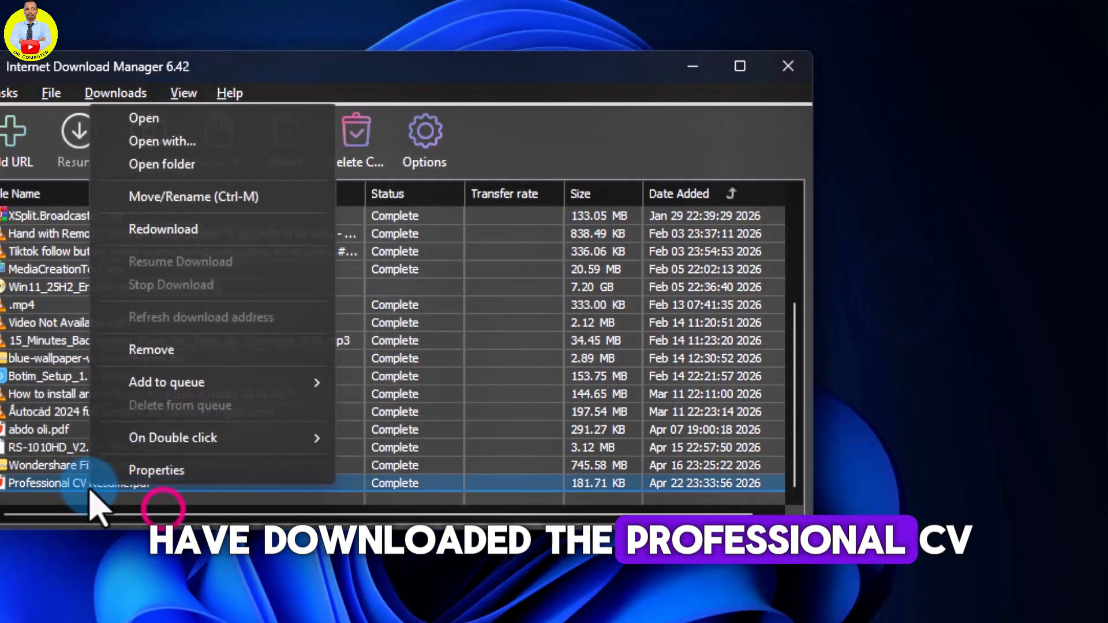
click(159, 120)
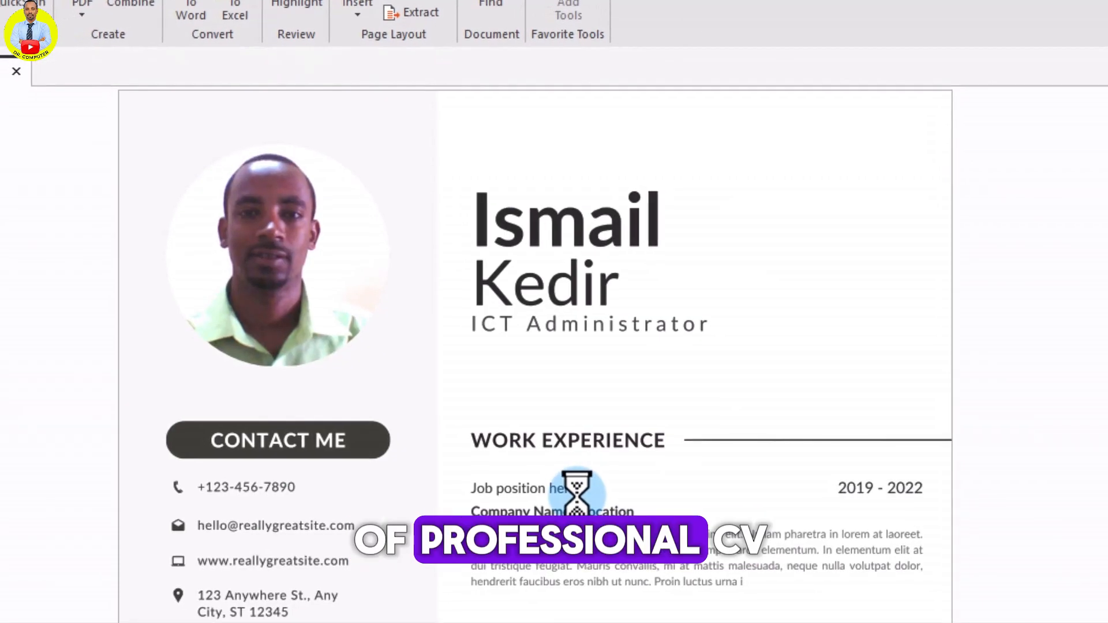
click(571, 352)
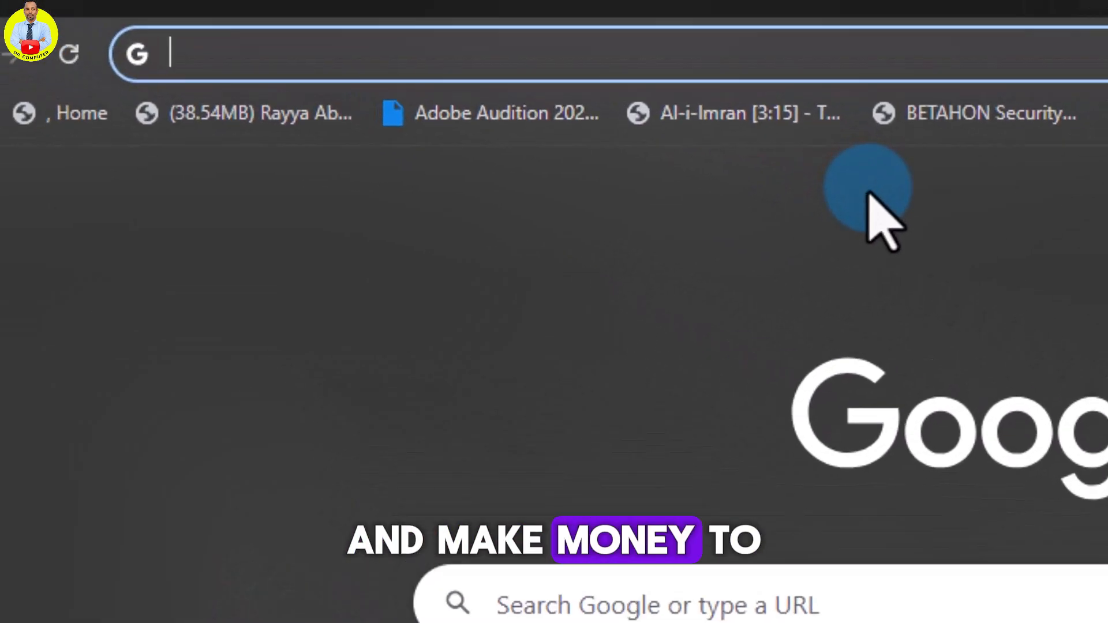
text(g)
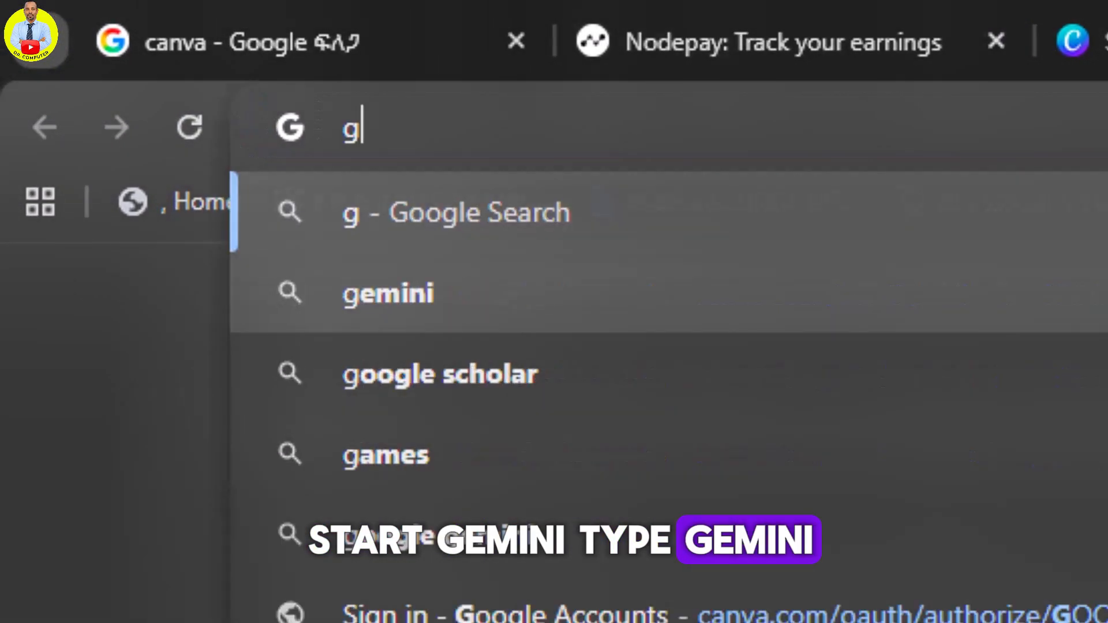
click(375, 603)
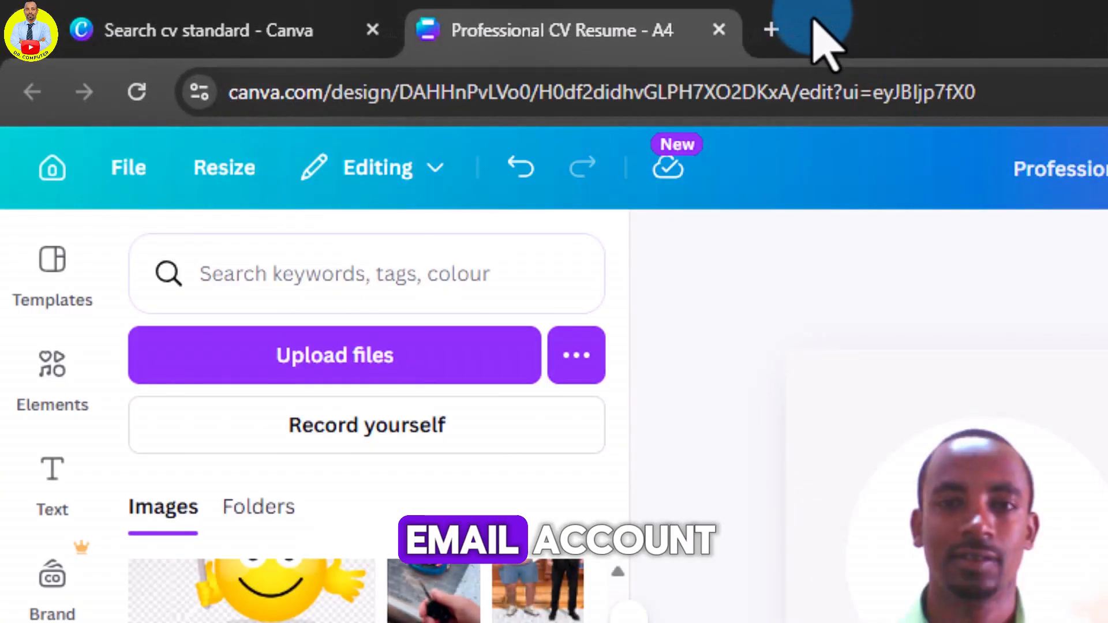
Step: Open Google Gemini in a new browser tab beside the CV design
click(819, 32)
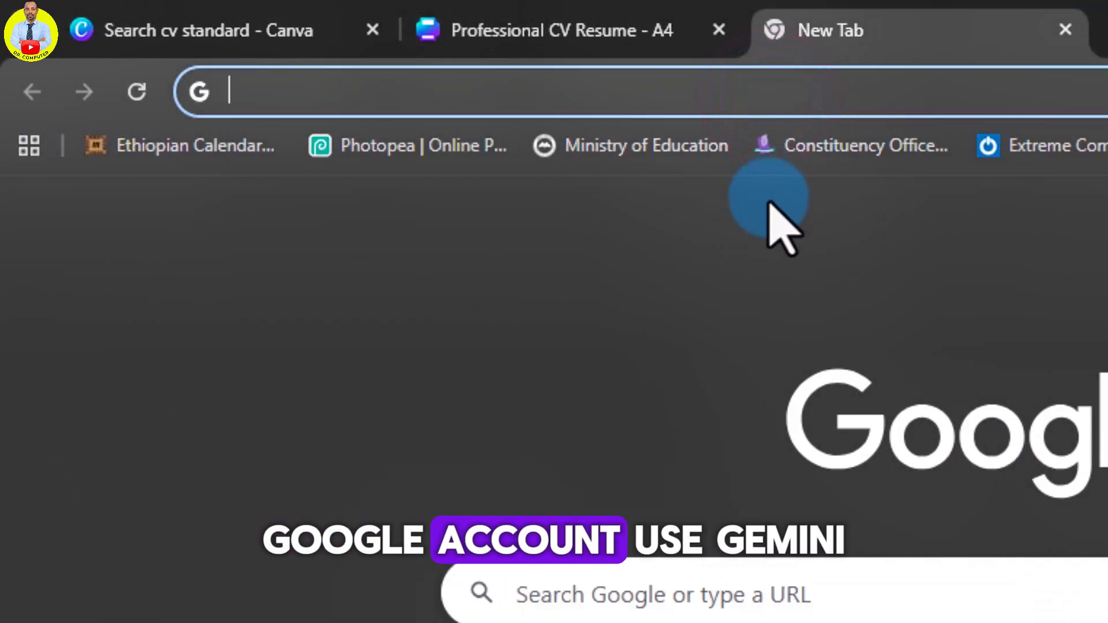
text(g)
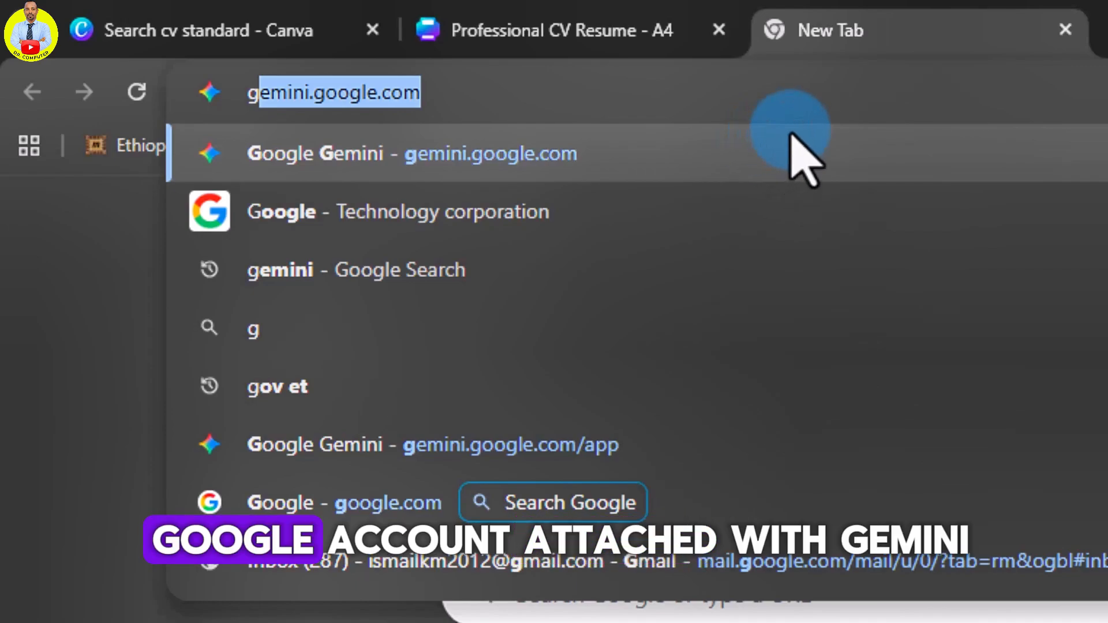
click(790, 151)
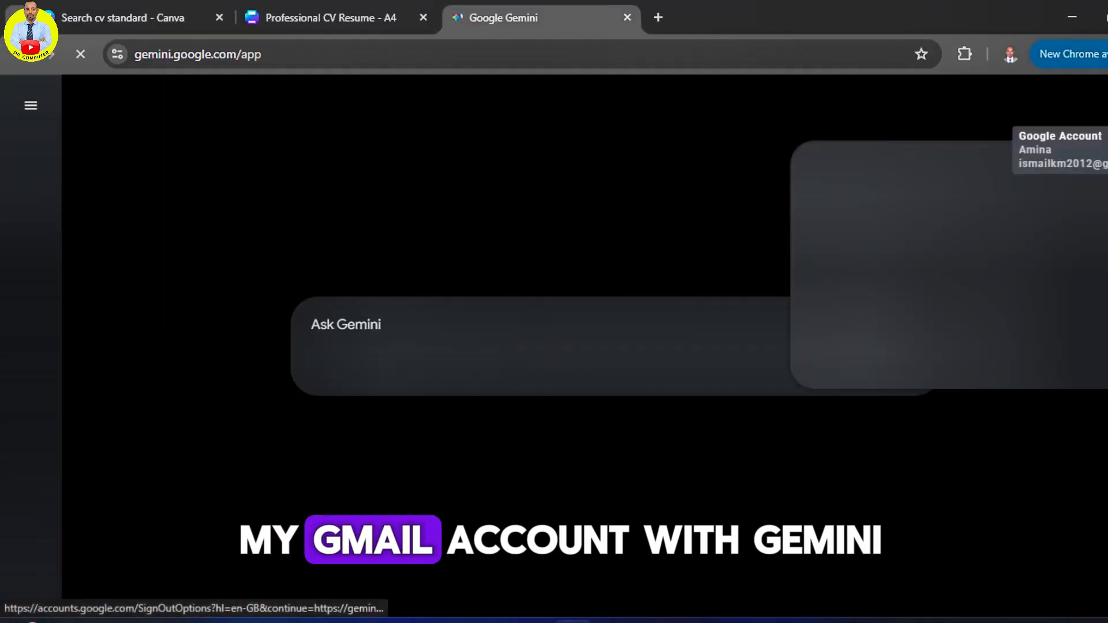
click(725, 180)
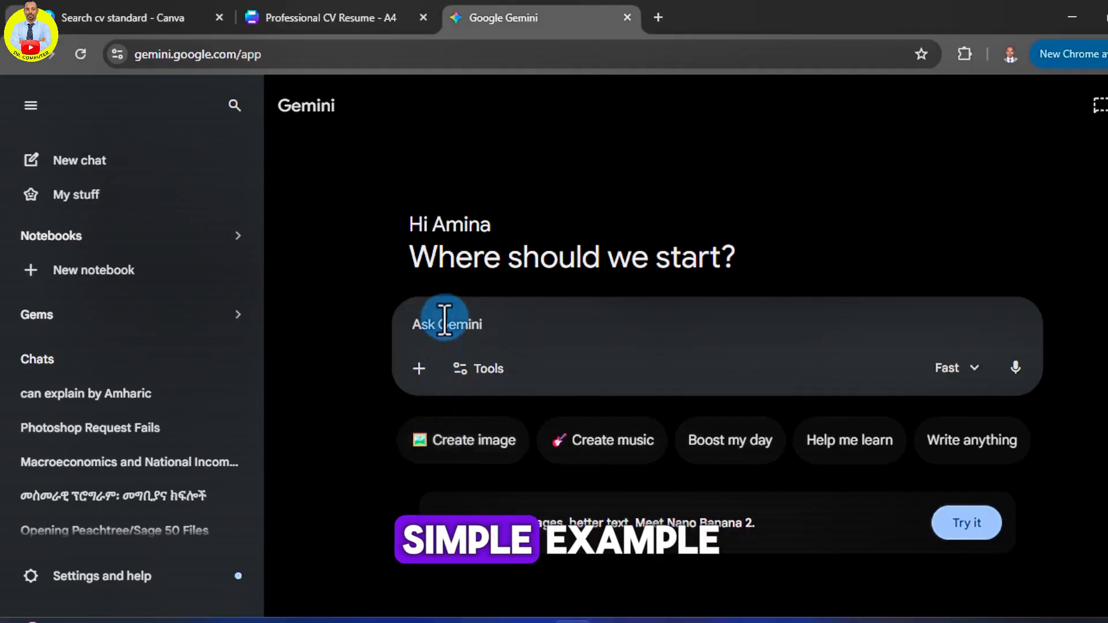
Step: Begin the Gemini prompt with "act as professional secretary and provide the standard format of work experience"
click(452, 317)
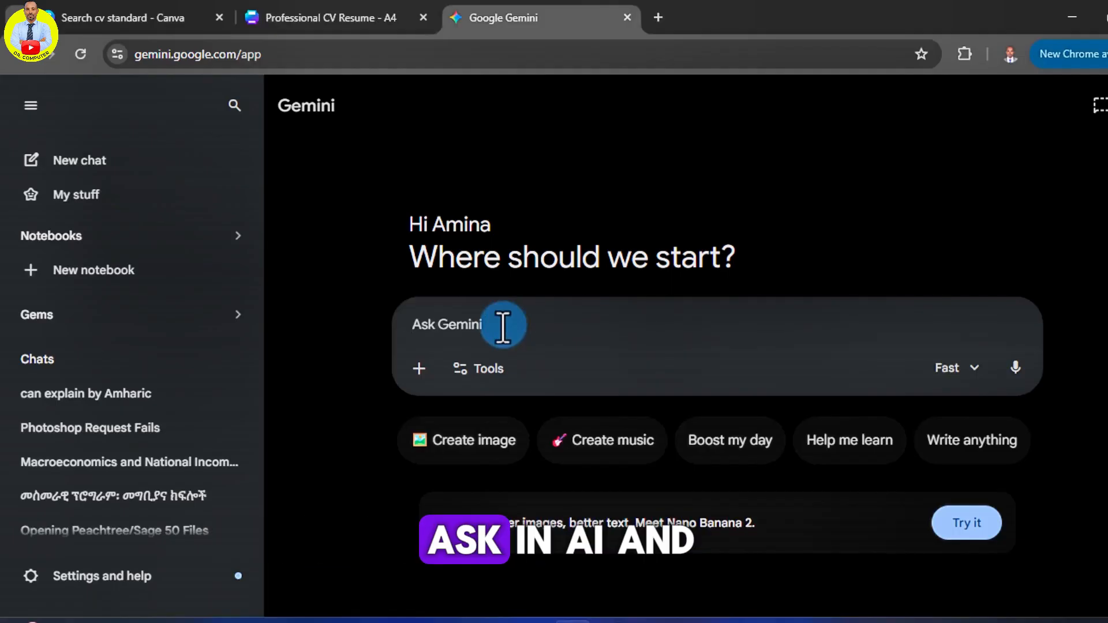
text(ac)
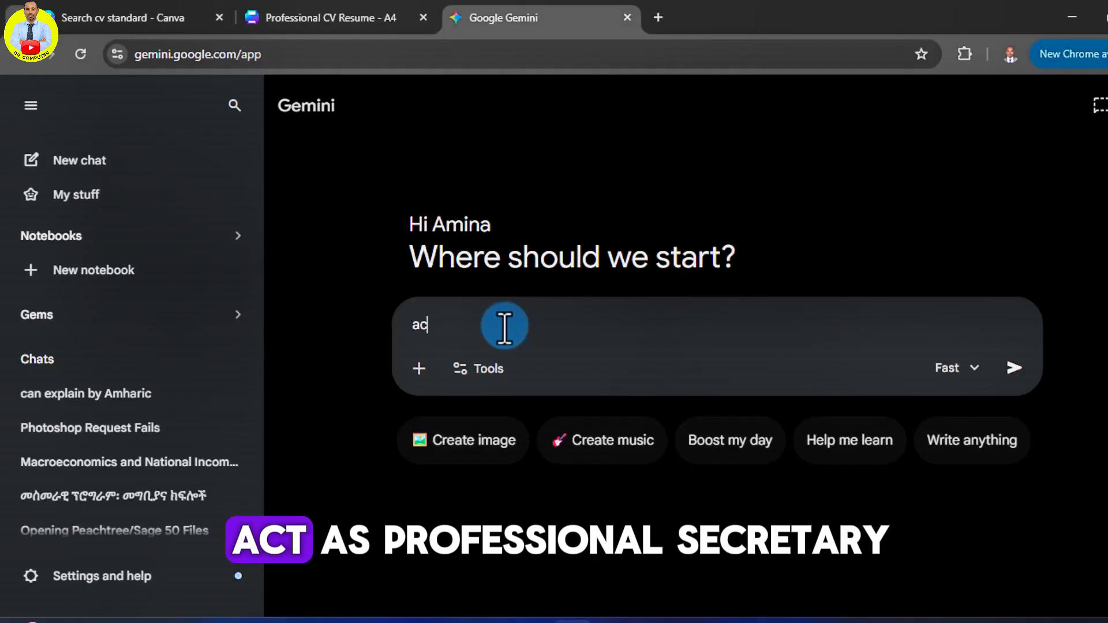
text(t as professi)
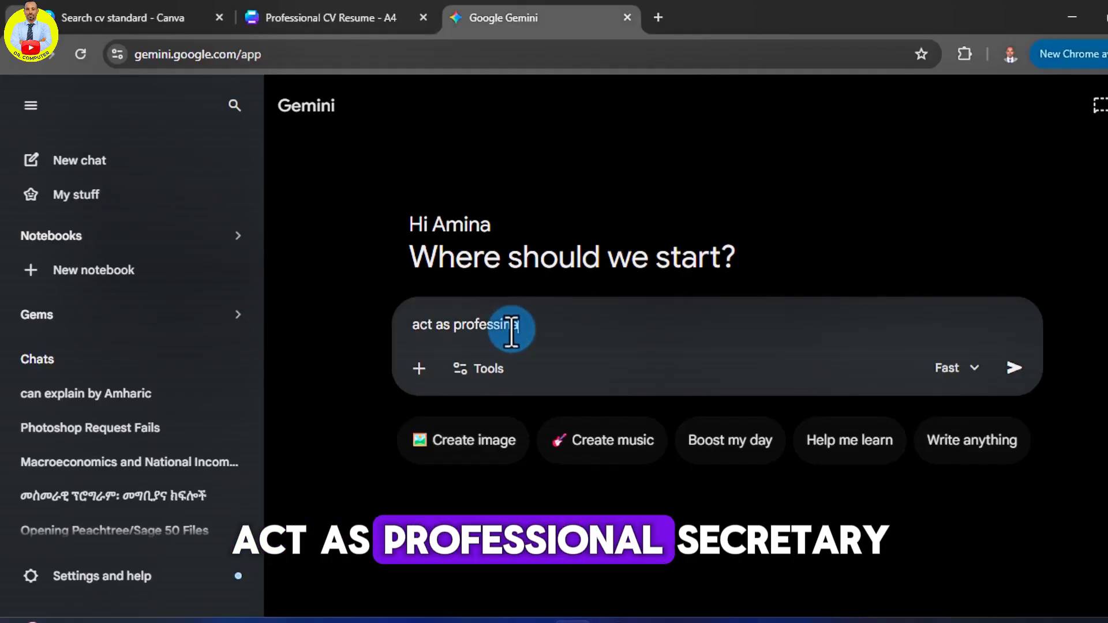
text(onal)
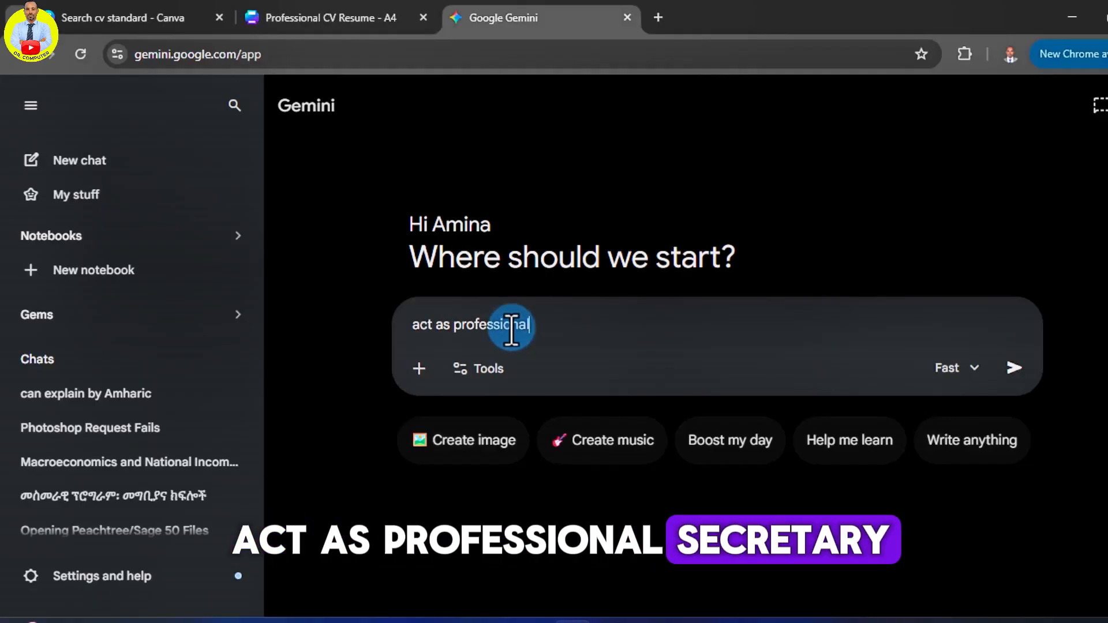
text( secreta)
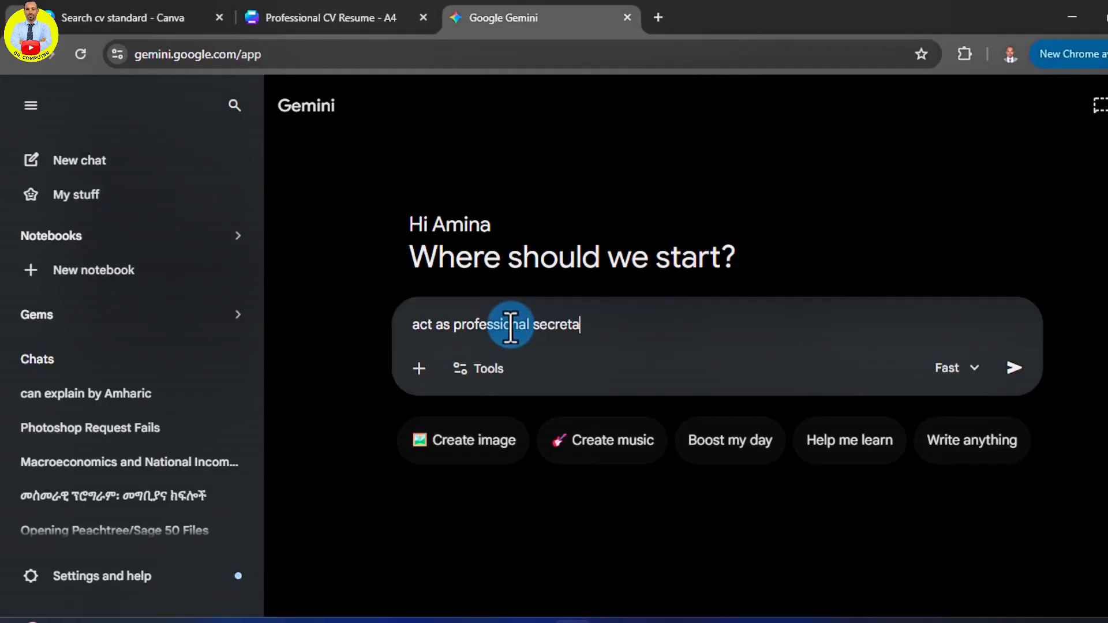
text(ry and provide t)
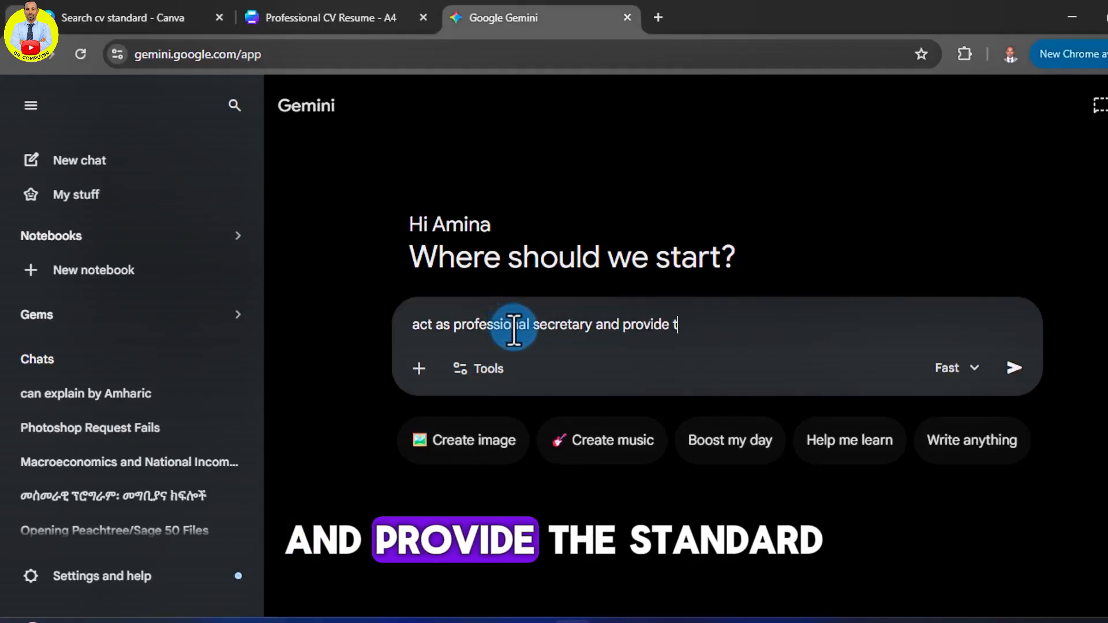
text(he stan)
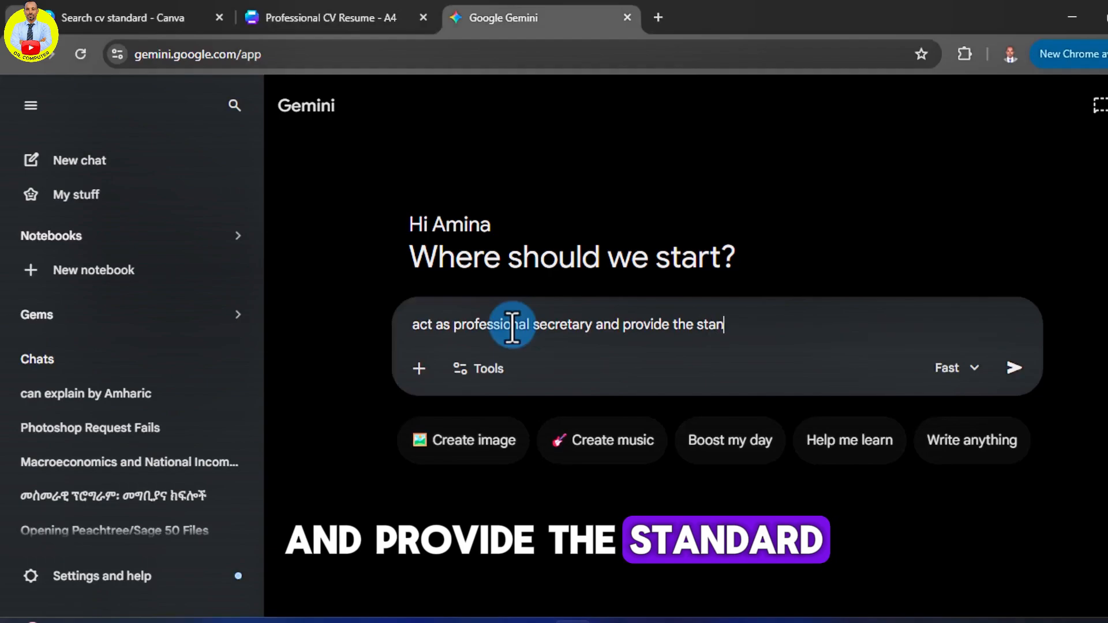
text(dard format)
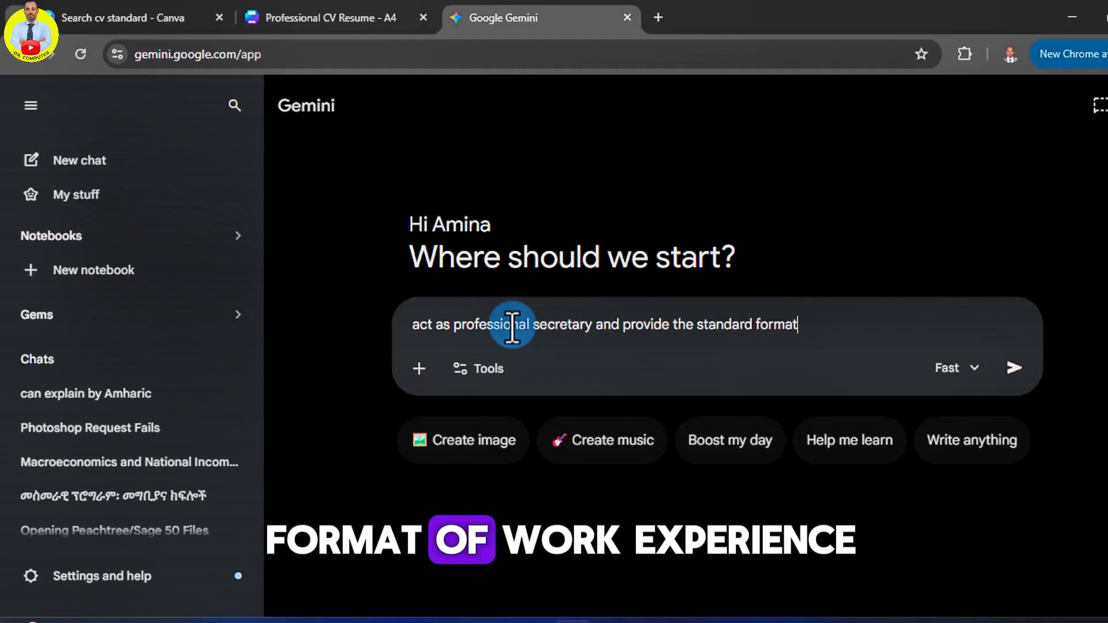
text( of wor)
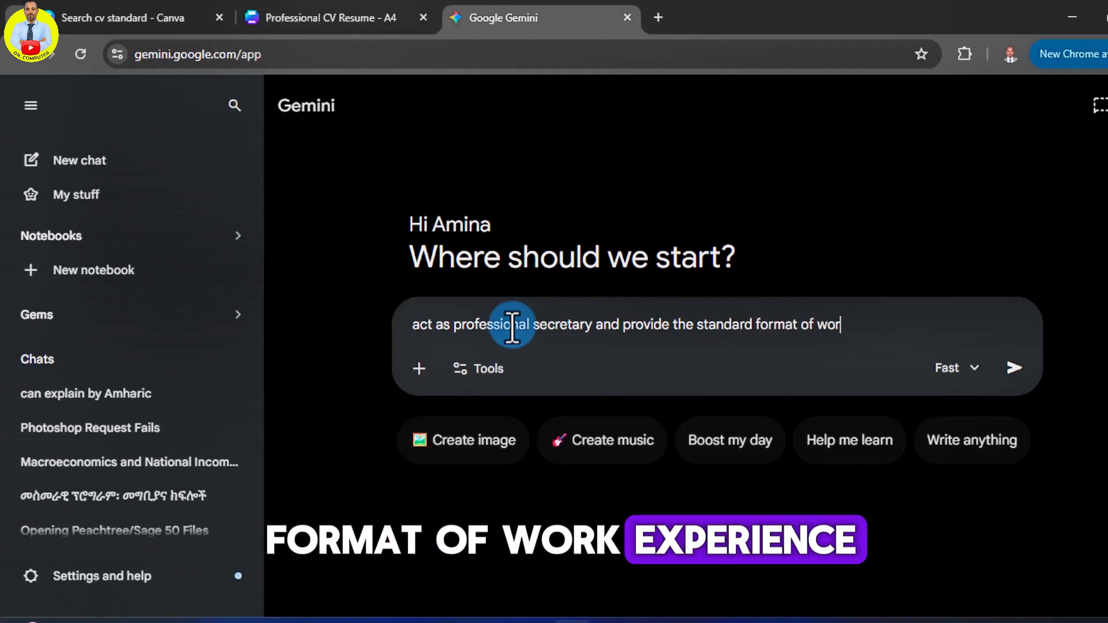
text(k experience)
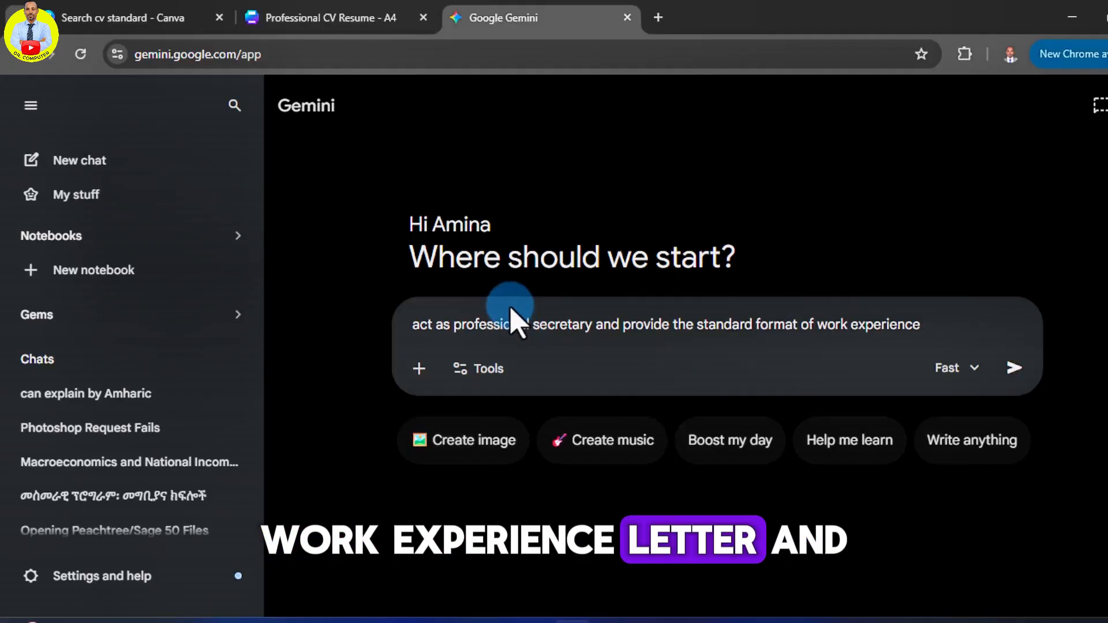
Step: Complete the prompt with "letter and format is to use inside microsoft word application using A4 paper orientation."
text( letter and format is)
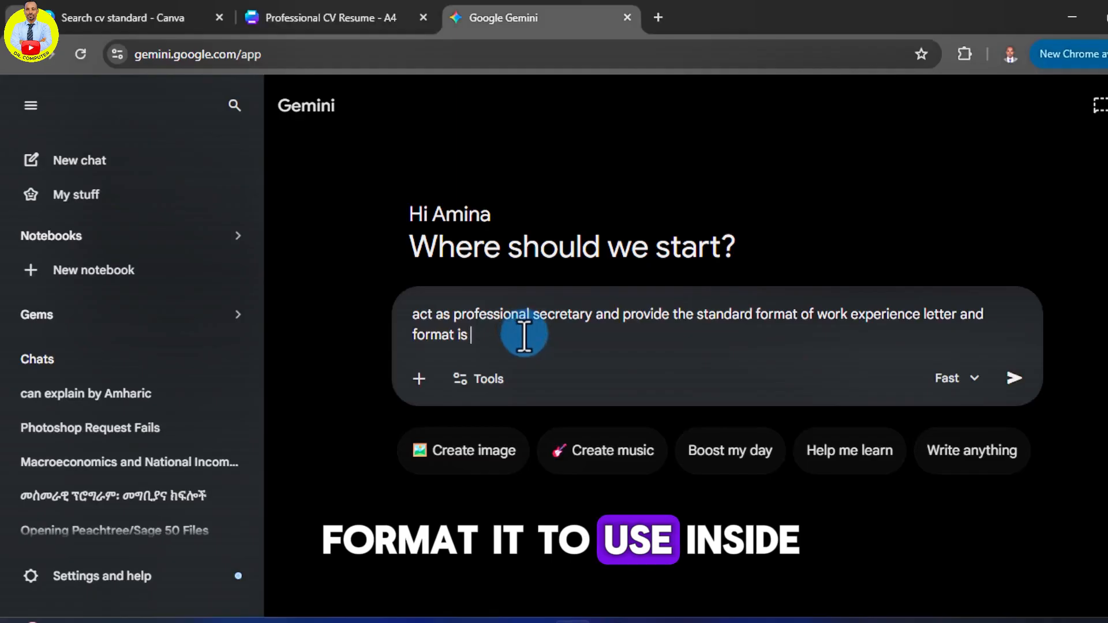
text( to use i)
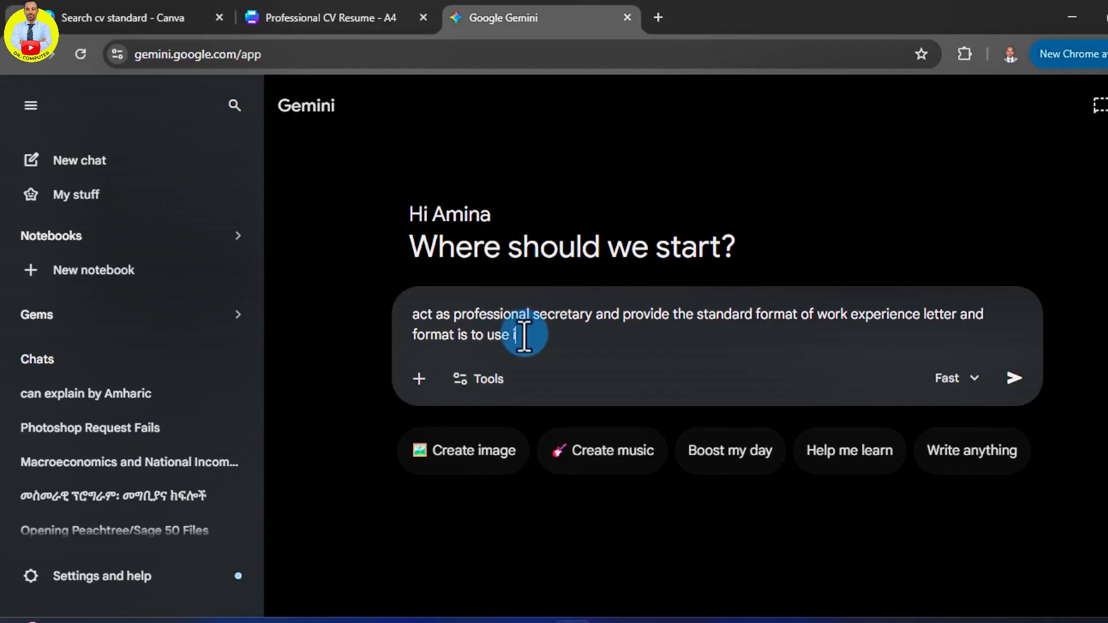
text(ns)
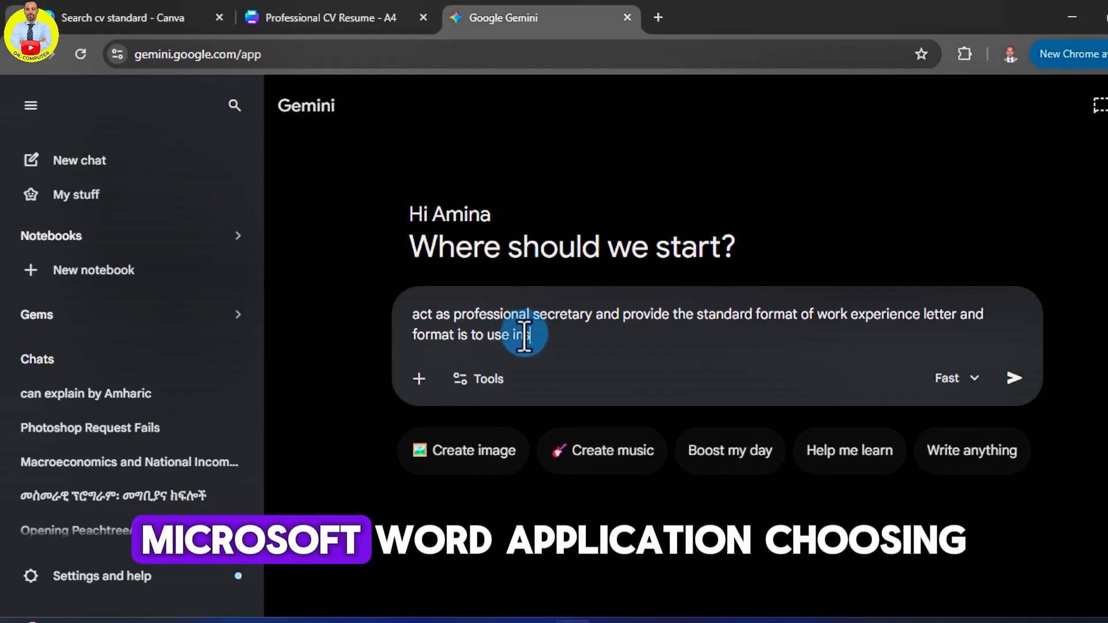
text(ide microsoft word )
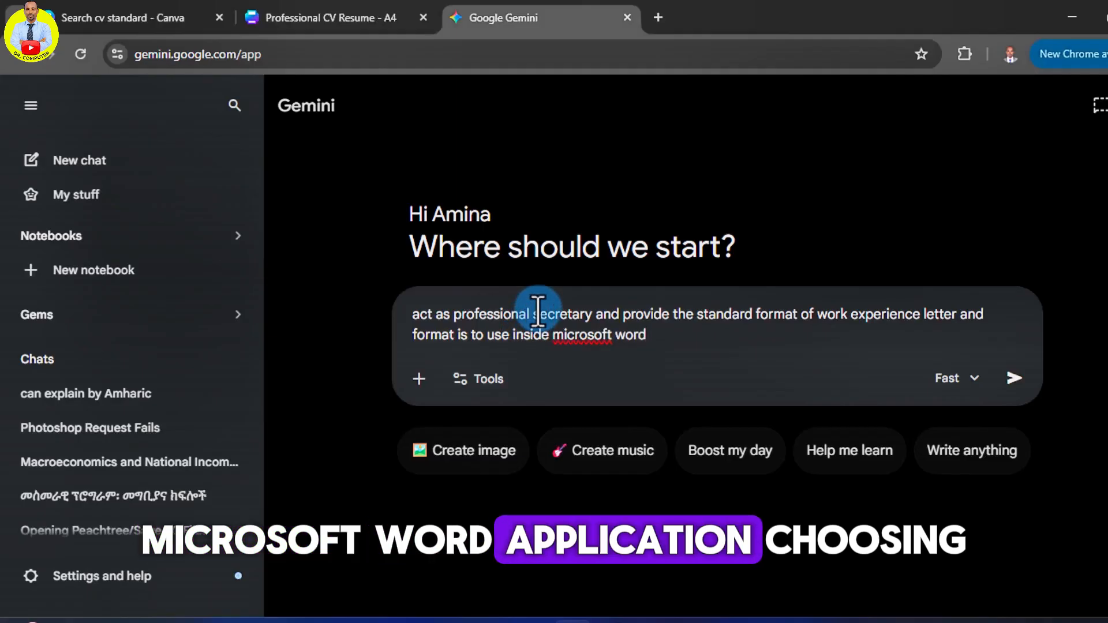
text(application us)
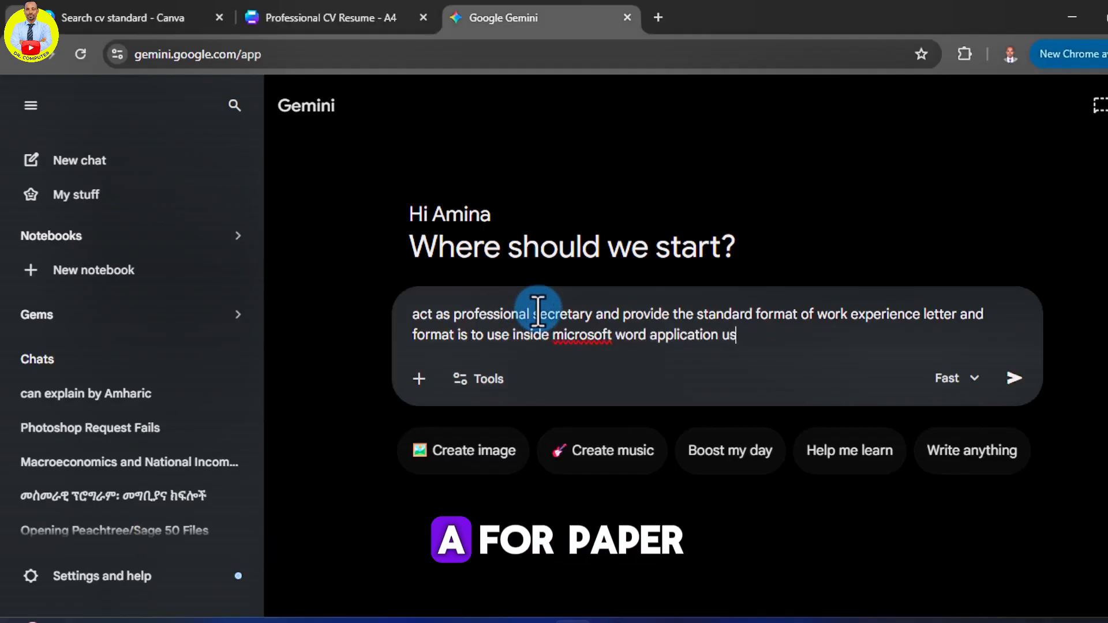
text(ing A4 paper)
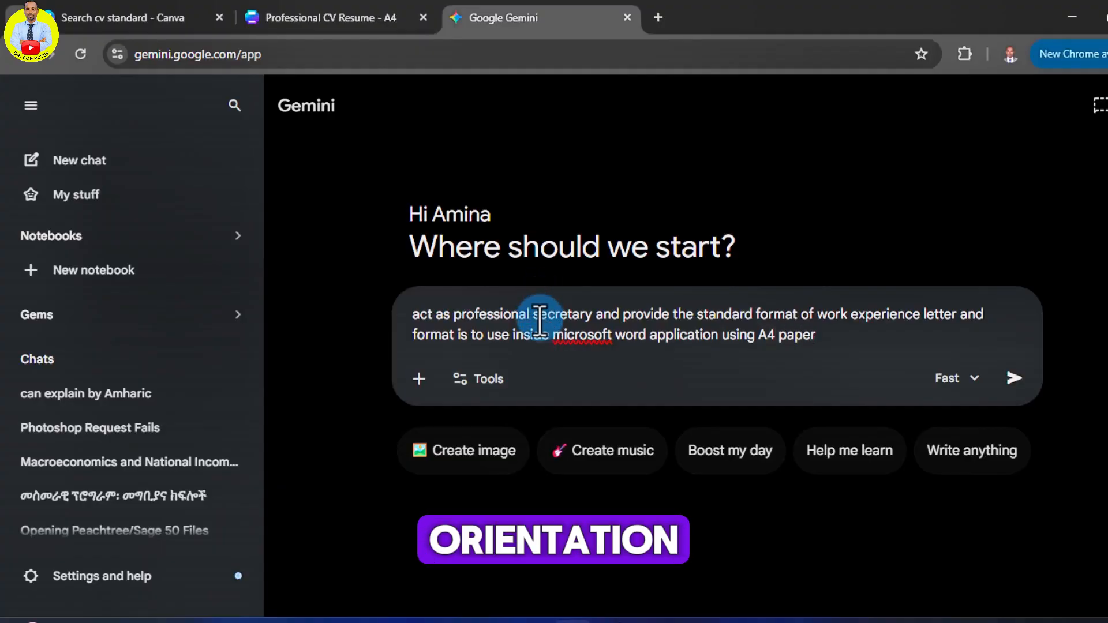
text( orient)
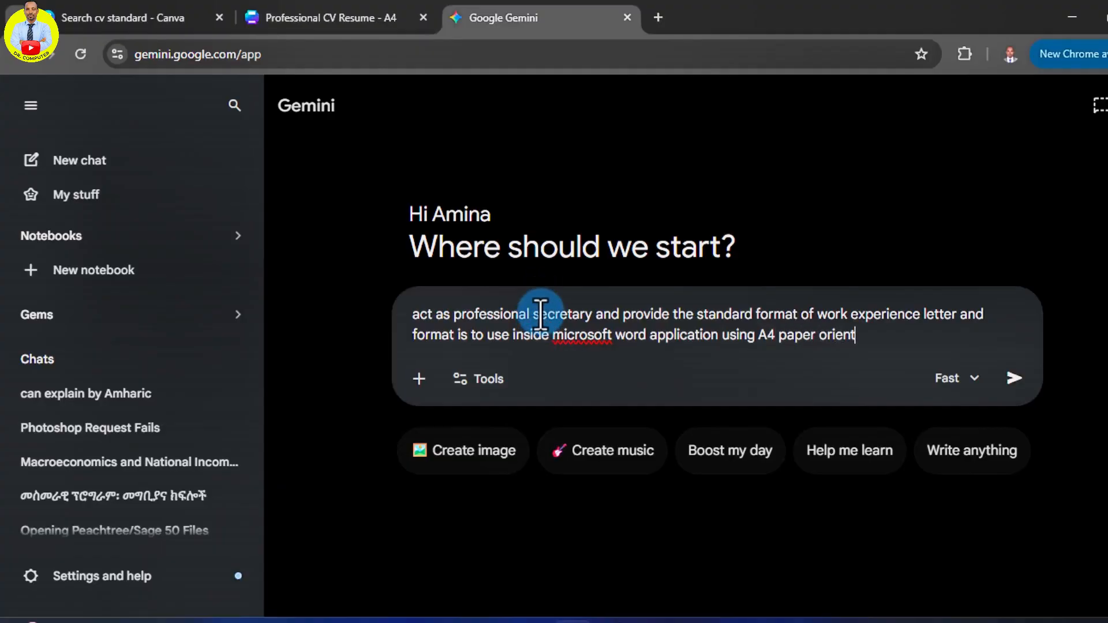
text(ation.)
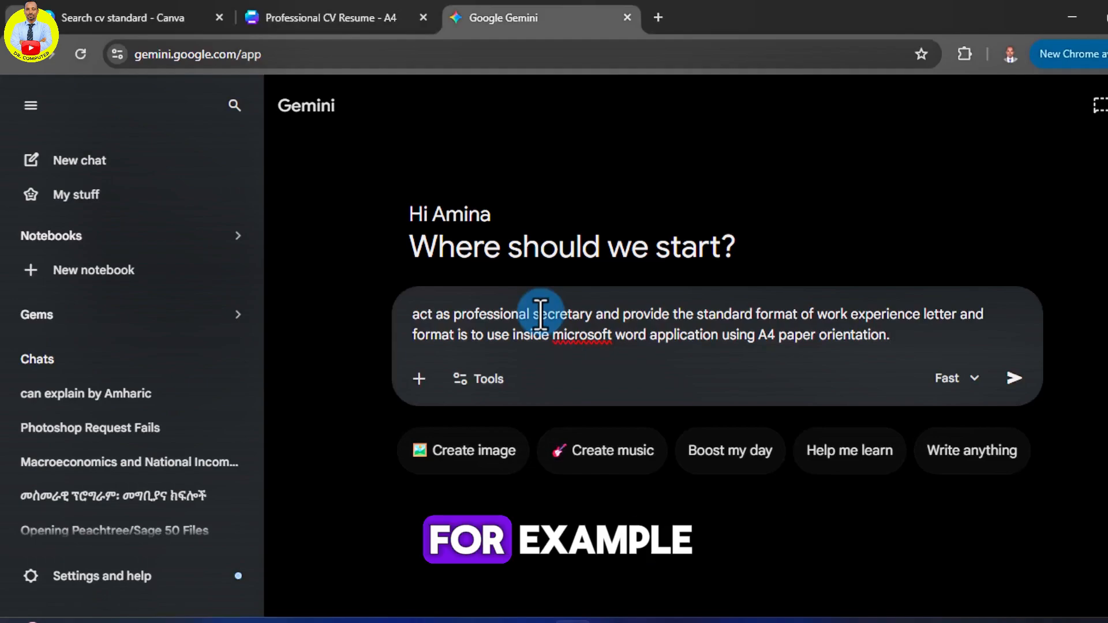
Step: Correct the spelling of "Microsoft" in the prompt and submit it to Gemini
click(410, 316)
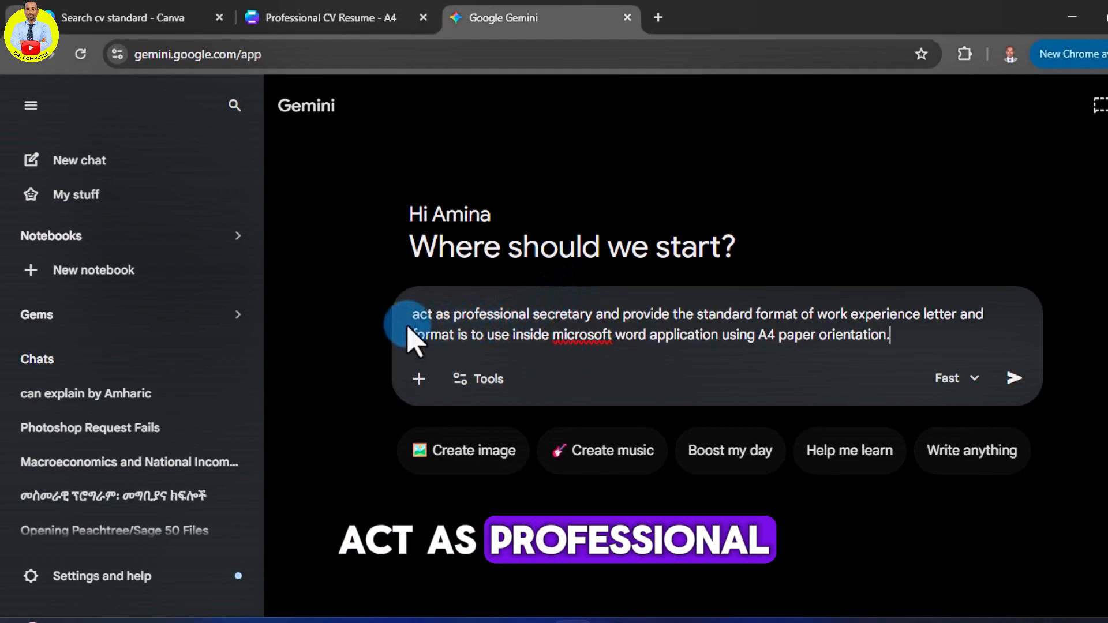
drag(612, 326, 886, 326)
click(563, 332)
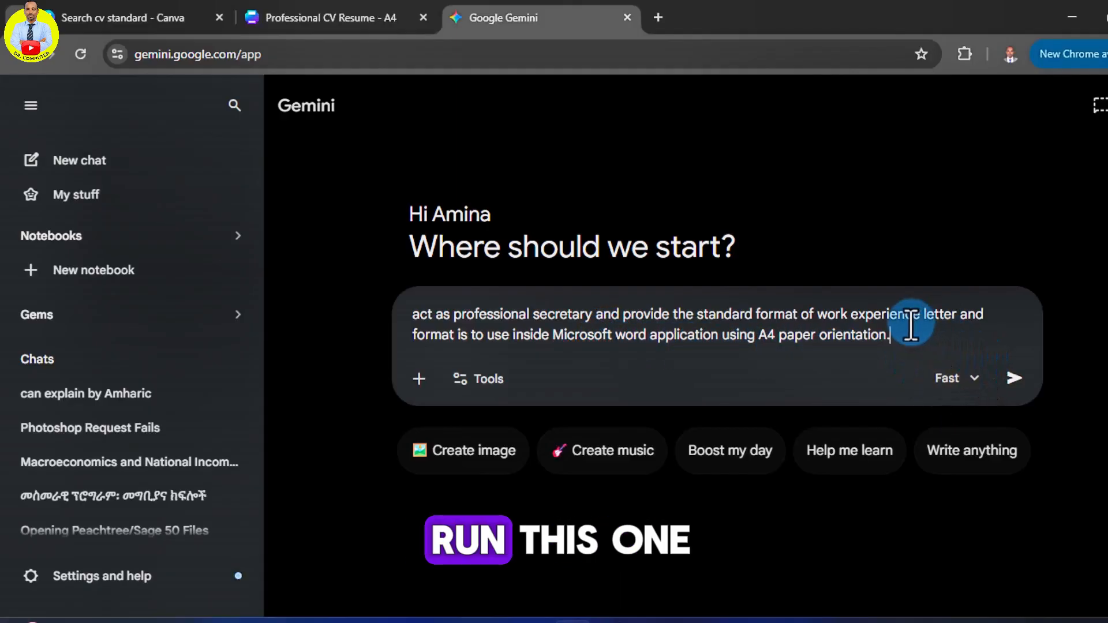
click(908, 330)
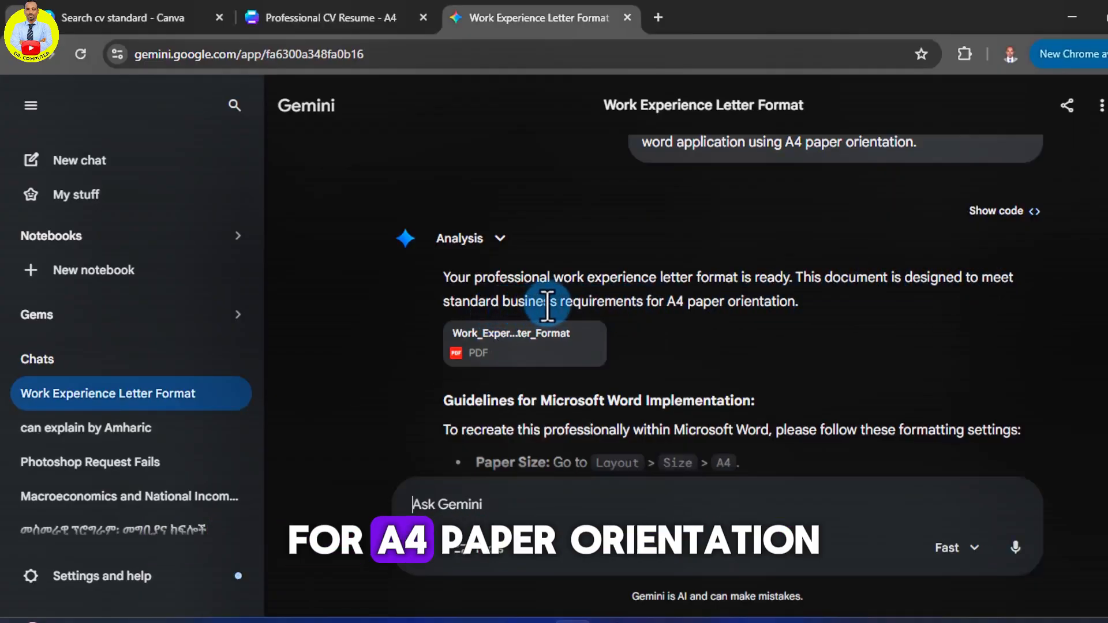
Step: Read Gemini's formatting guidelines for the experience letter and open a blank document in Microsoft Word
scroll(727, 323, down, 4)
scroll(760, 340, up, 2)
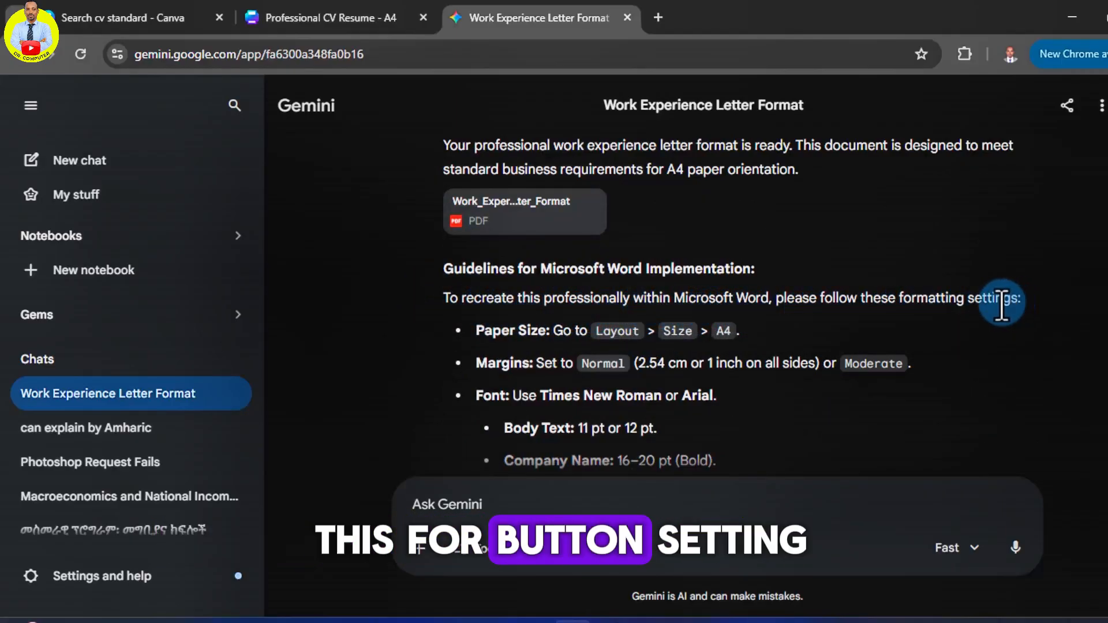
scroll(902, 321, down, 1)
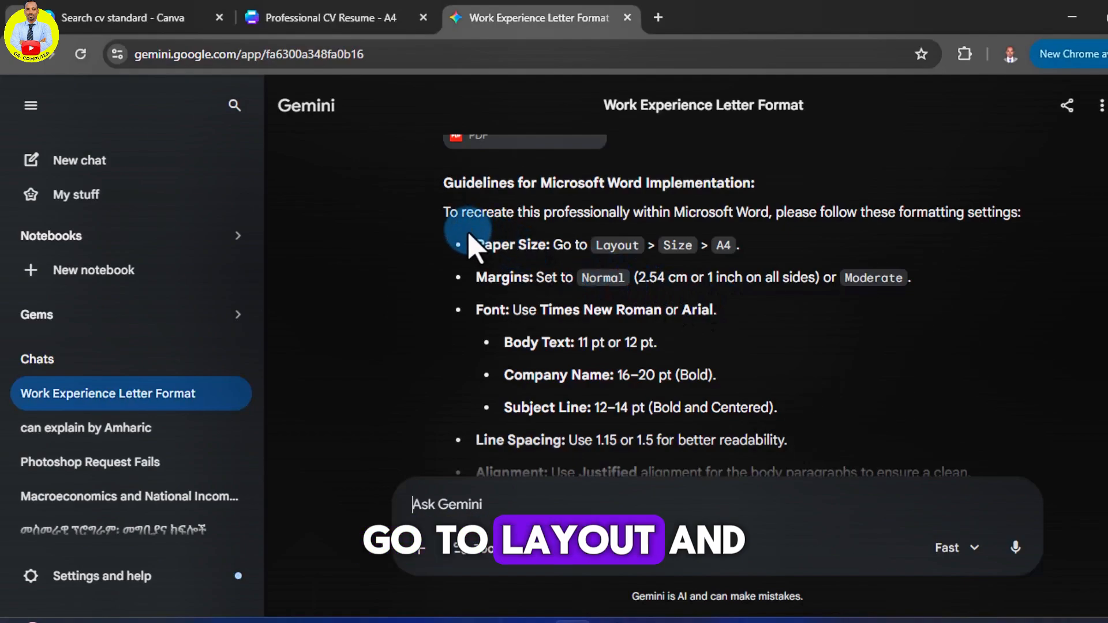
click(744, 247)
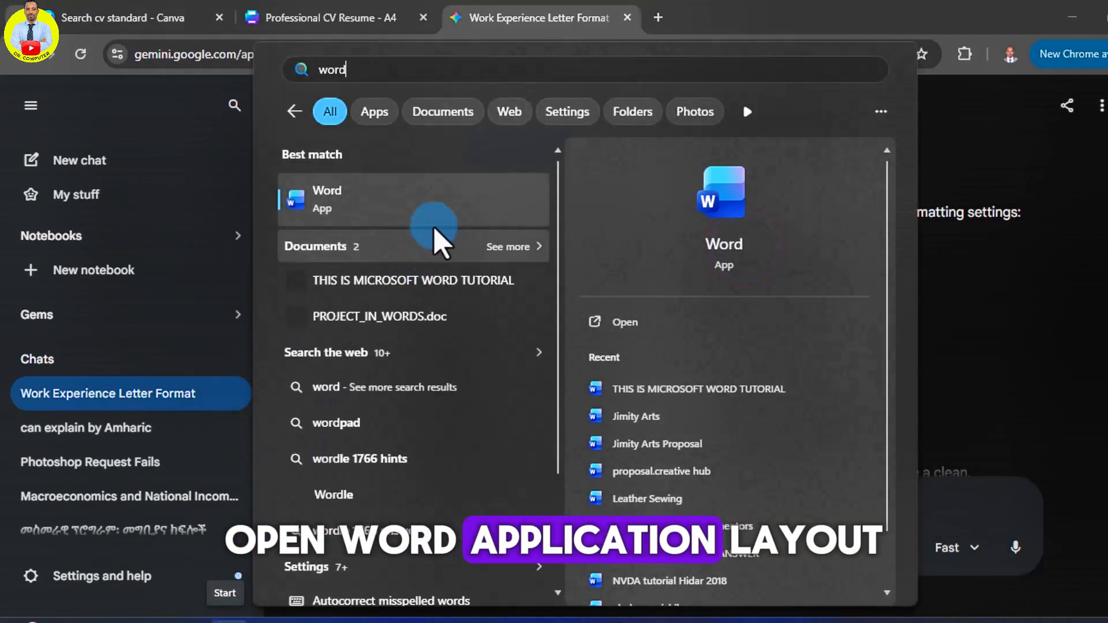
click(460, 183)
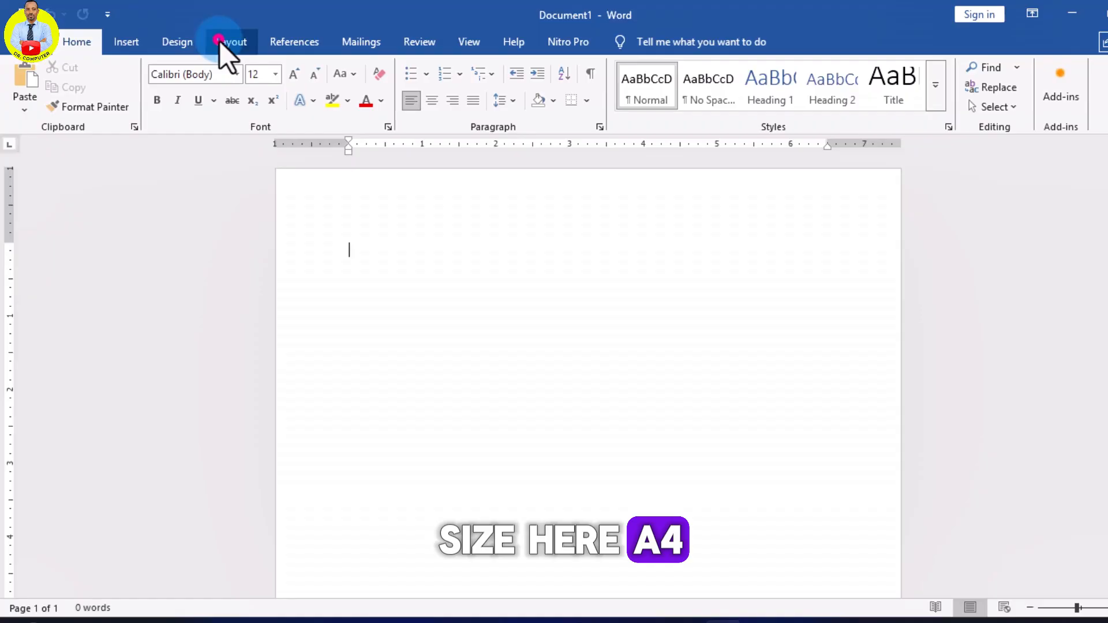
Step: Set the blank document's paper size to A4 and its margins to Normal
click(220, 41)
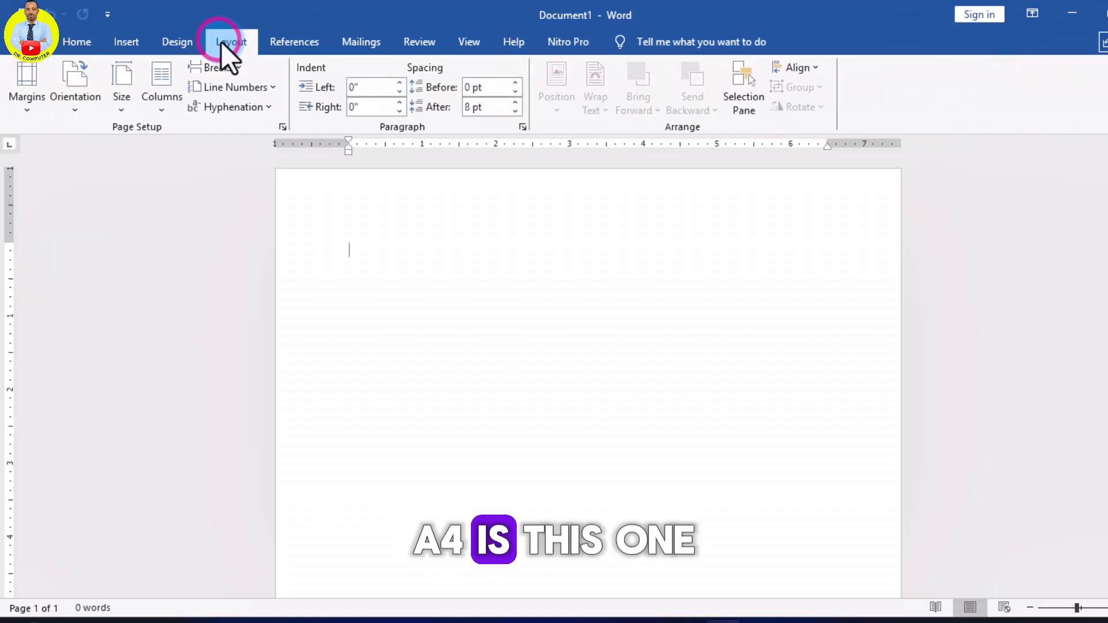
click(122, 111)
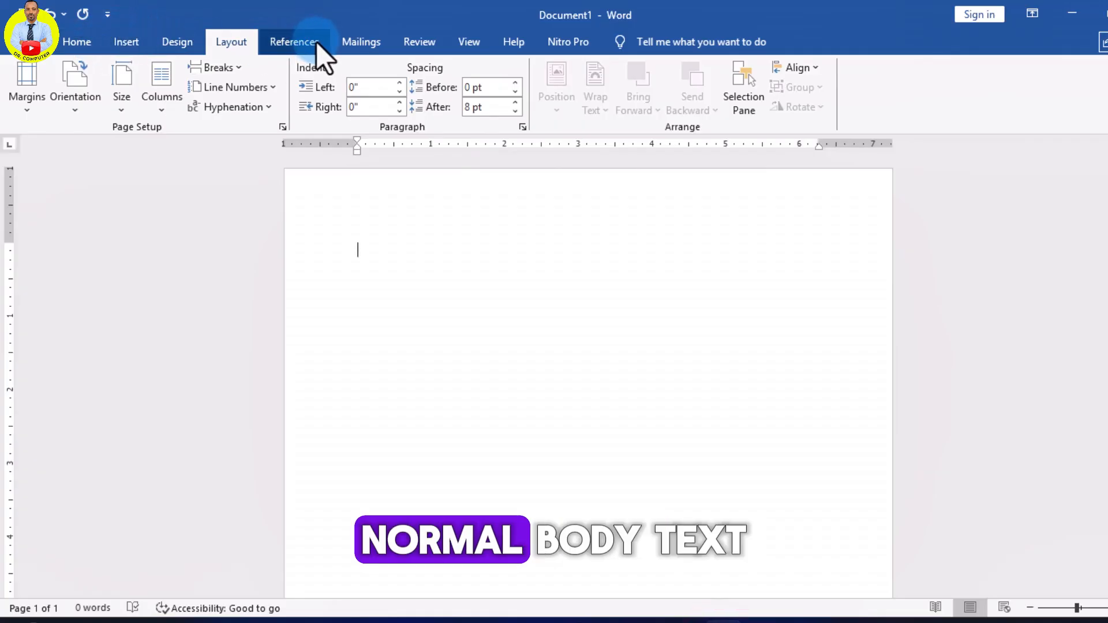
click(28, 99)
click(98, 162)
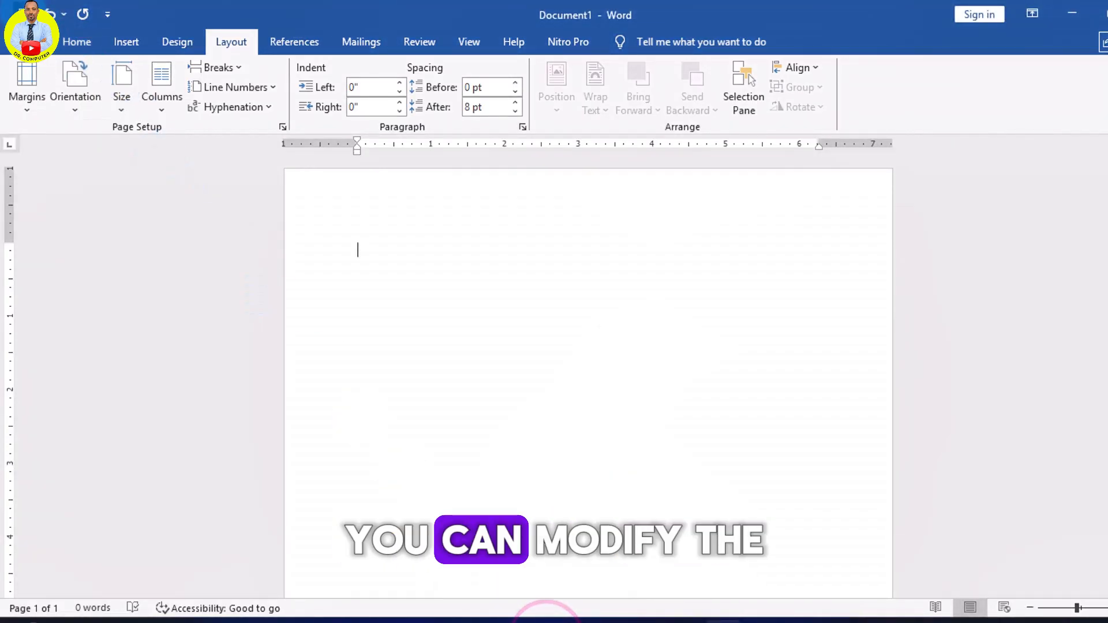
Step: Open the modification settings of the Normal style
click(77, 42)
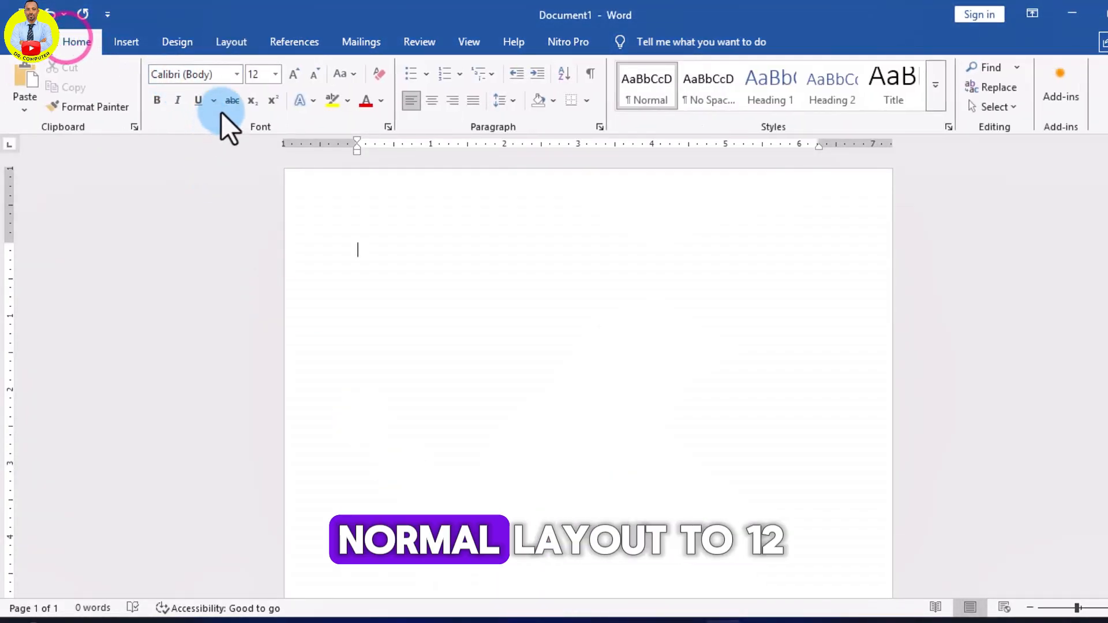
right_click(678, 104)
click(656, 148)
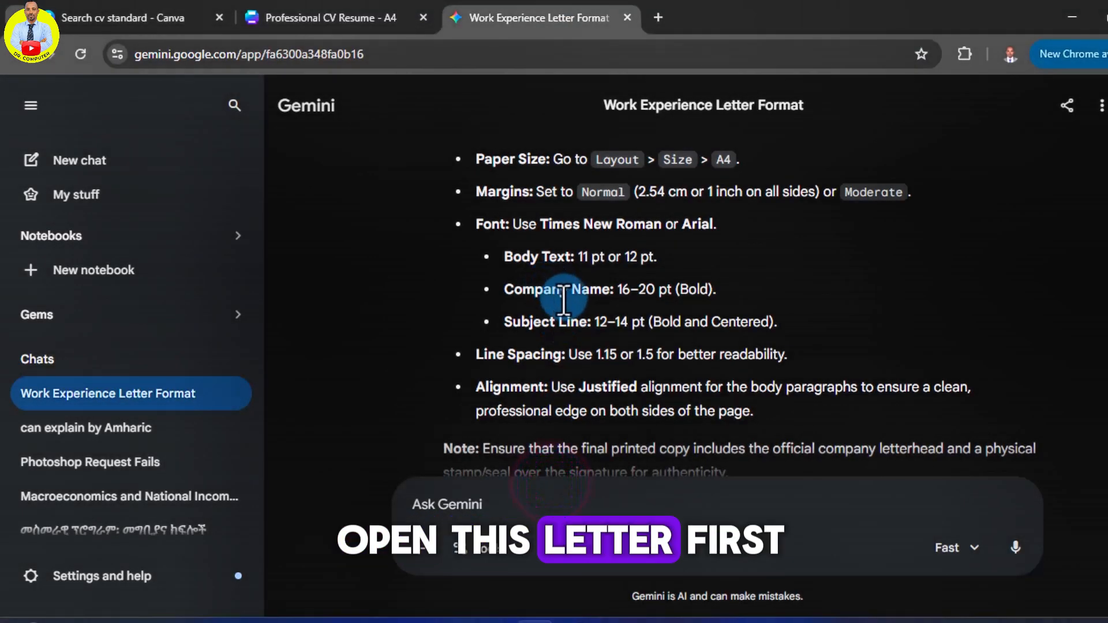
Step: Switch back to Gemini and open the generated Work_Experience_Letter_Format.pdf to look through the letter
scroll(635, 300, up, 3)
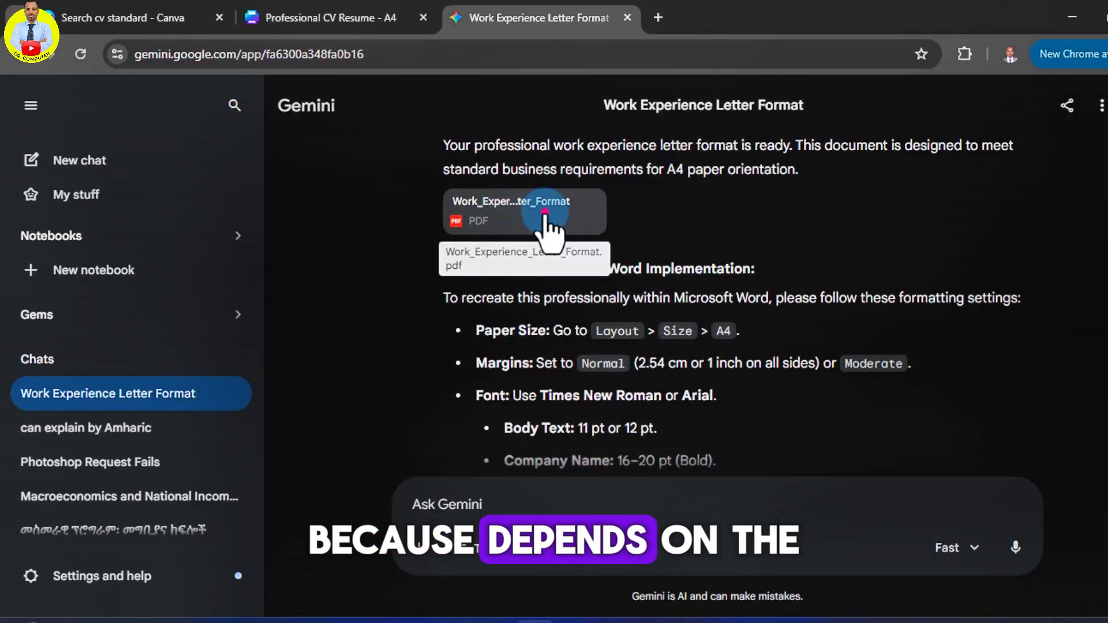
scroll(520, 283, up, 2)
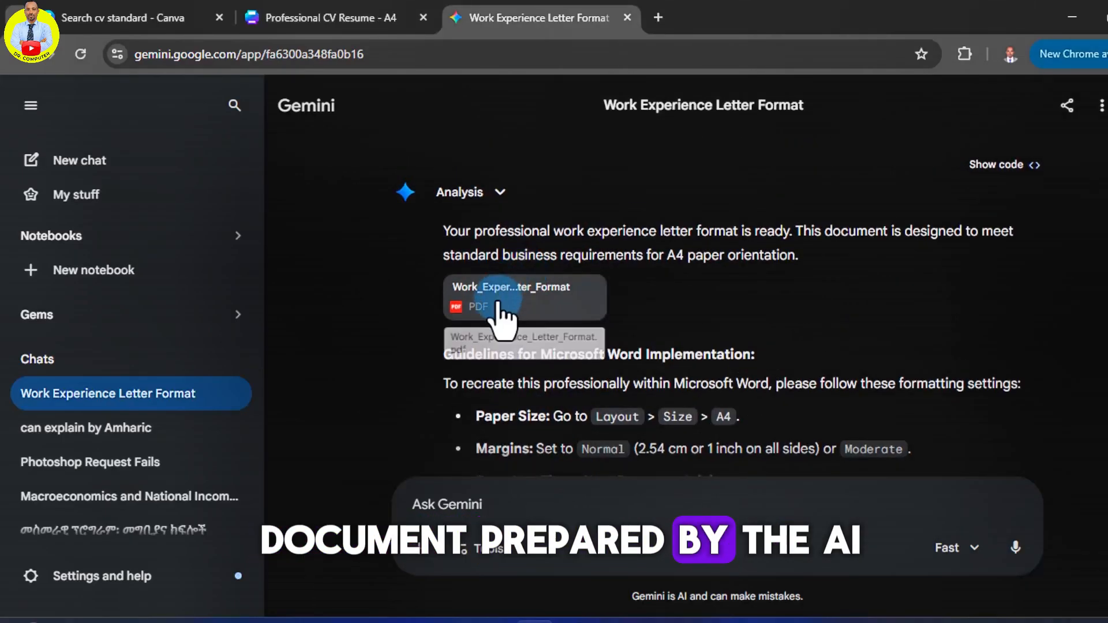
click(536, 291)
scroll(684, 390, down, 9)
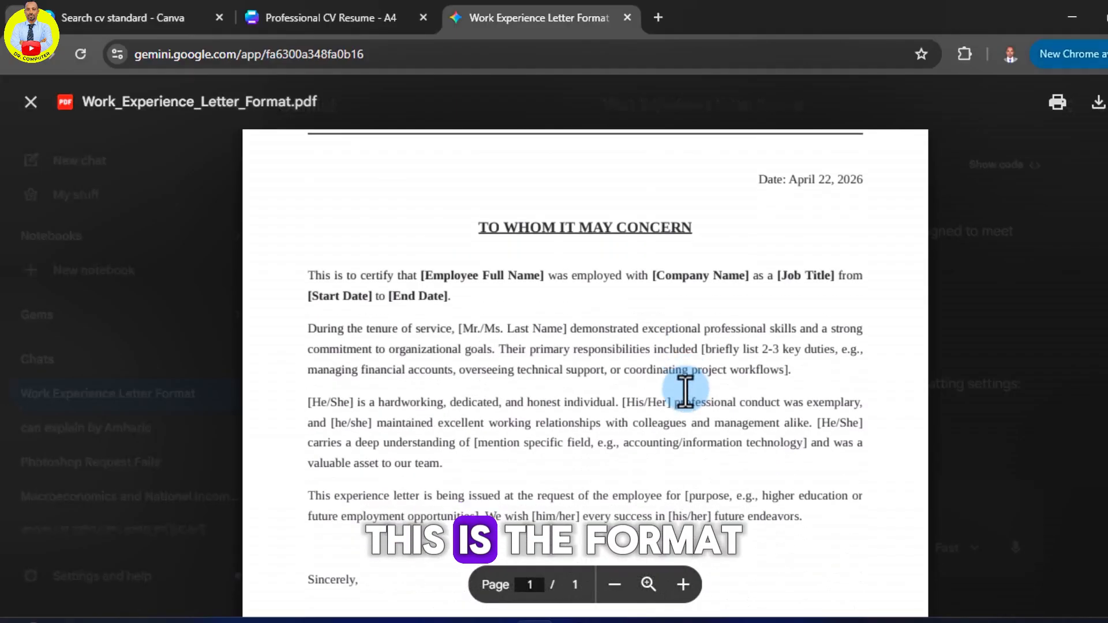
scroll(479, 229, up, 9)
Step: Copy the letter text from the PDF preview into the blank Word document and look it over down to the signatory lines
mouse_move(479, 229)
mouse_down()
mouse_move(477, 217)
mouse_move(457, 321)
mouse_move(433, 349)
mouse_move(383, 330)
mouse_move(416, 346)
mouse_move(403, 340)
mouse_up()
right_click(404, 340)
click(452, 362)
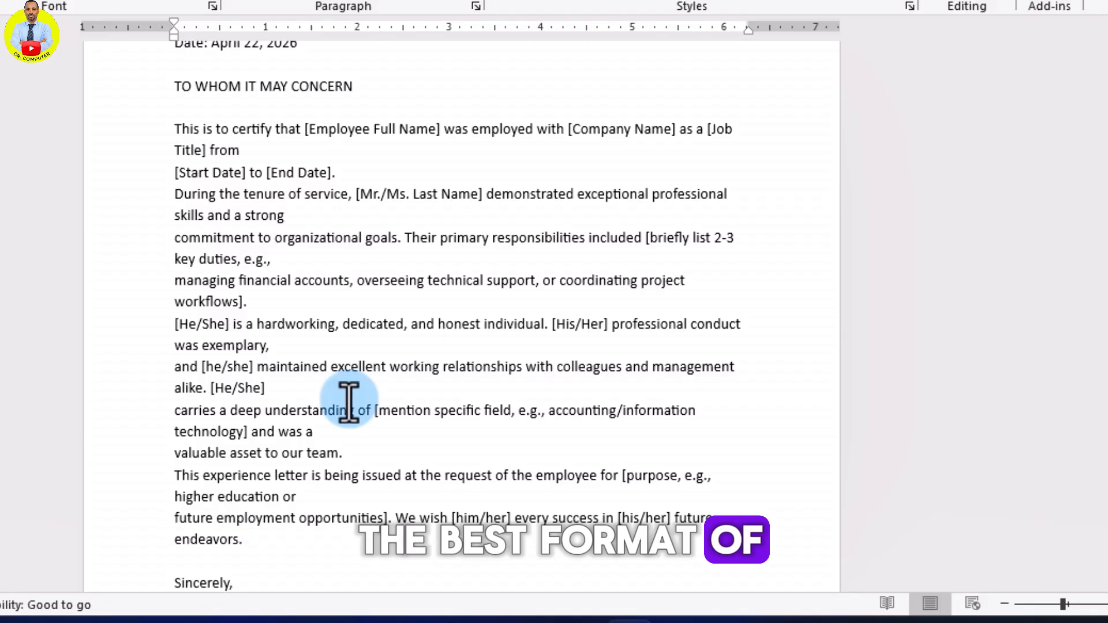
scroll(349, 402, down, 2)
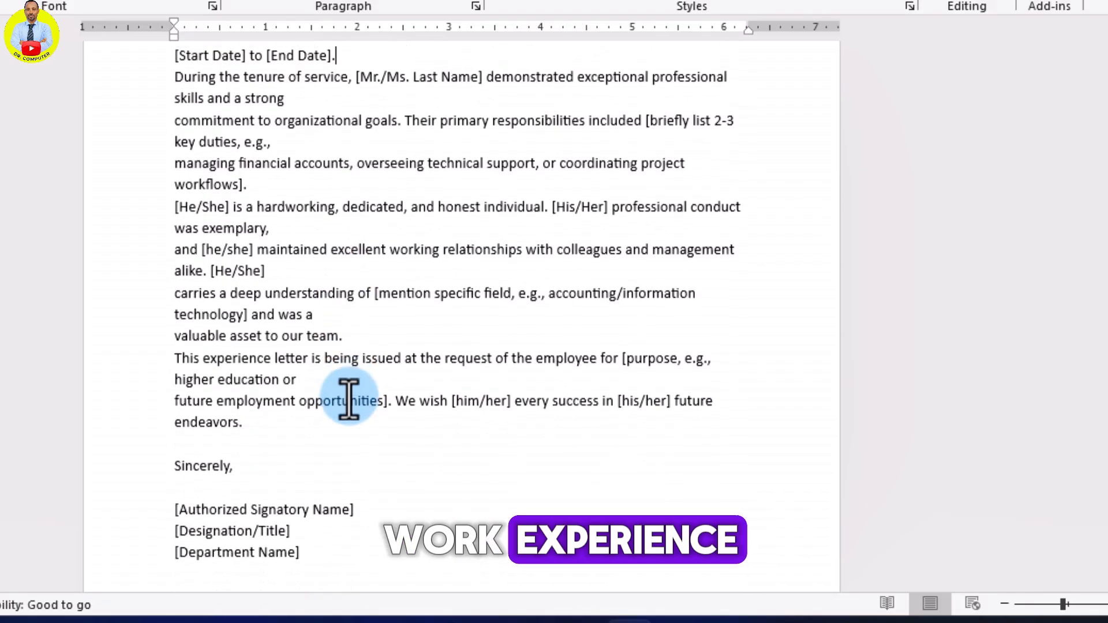
Step: Review the letter's editable placeholders, from the company name, address, contact and date lines through the work experience details to the signatory block
scroll(334, 329, up, 5)
click(309, 317)
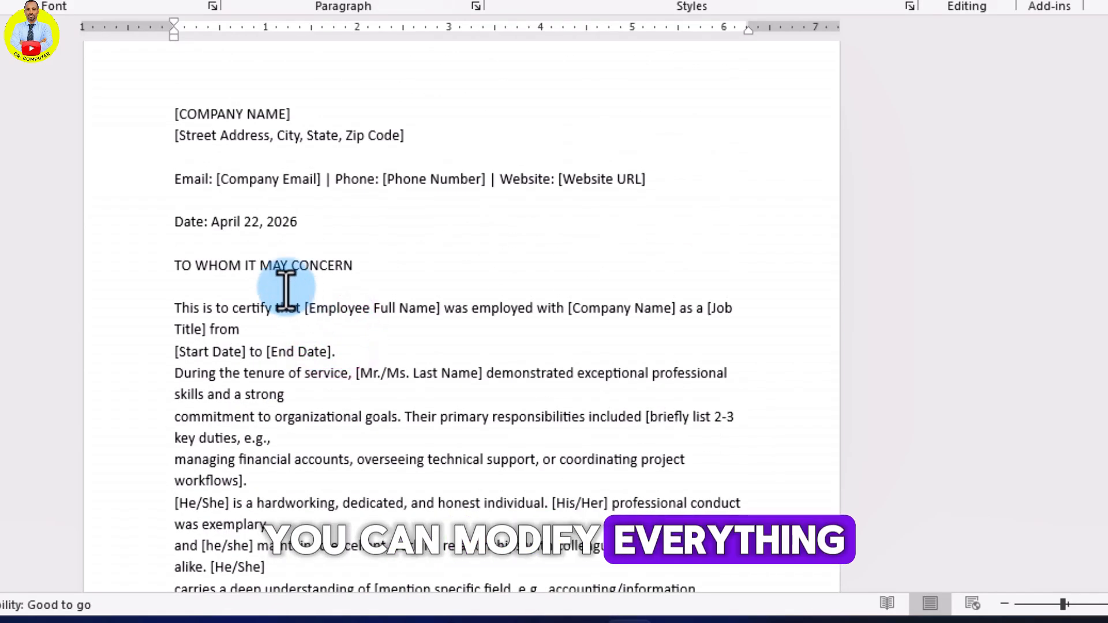
scroll(188, 155, up, 1)
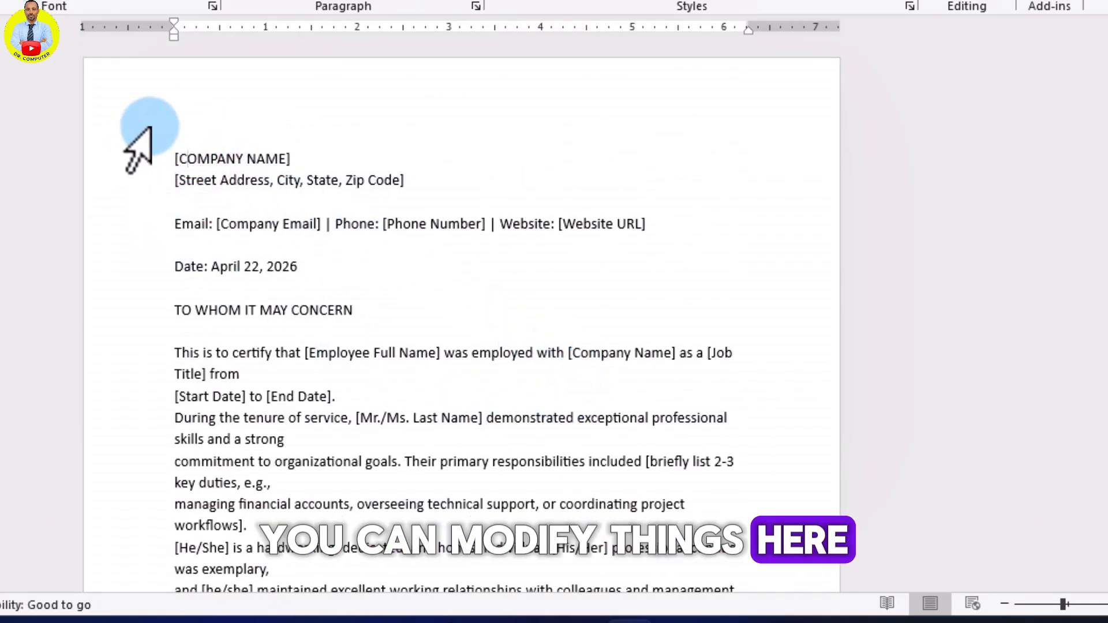
click(179, 156)
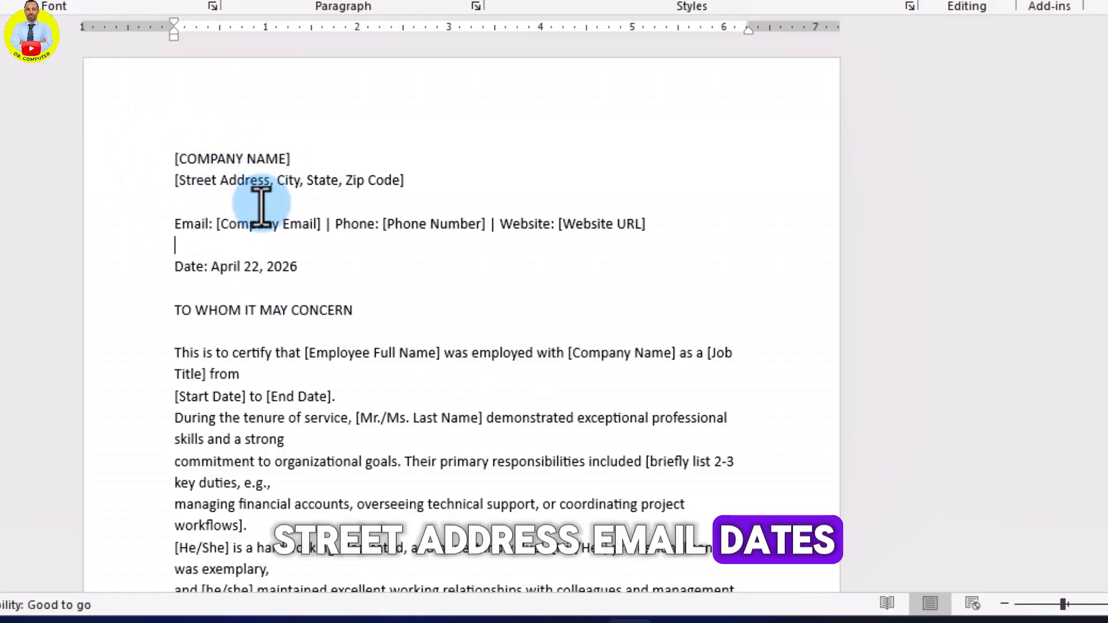
click(183, 224)
scroll(263, 289, down, 3)
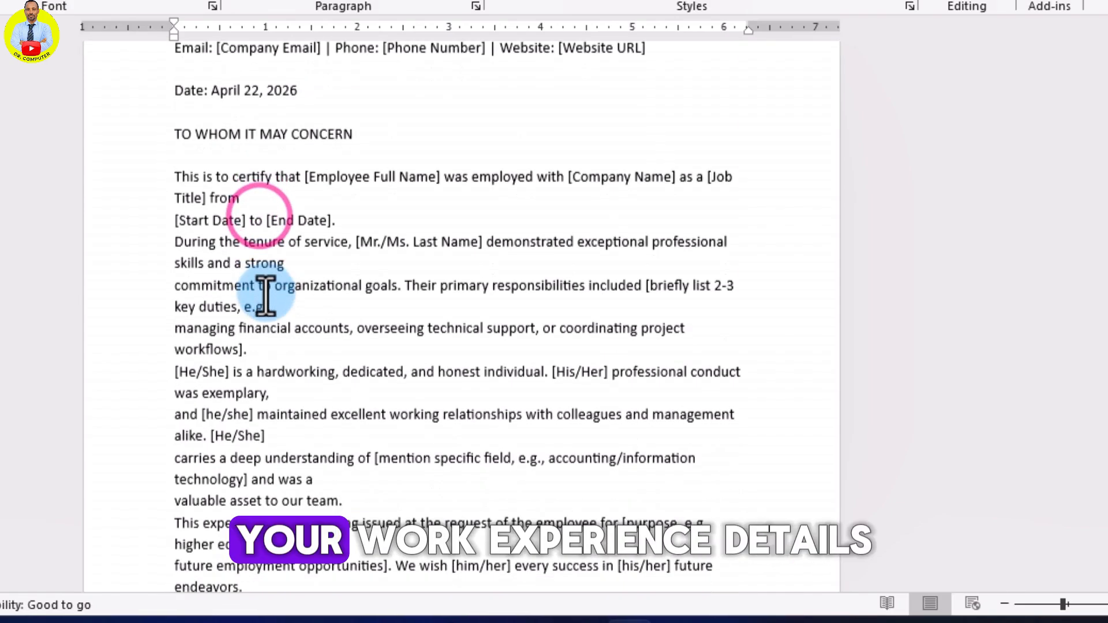
scroll(236, 199, up, 1)
scroll(266, 288, down, 6)
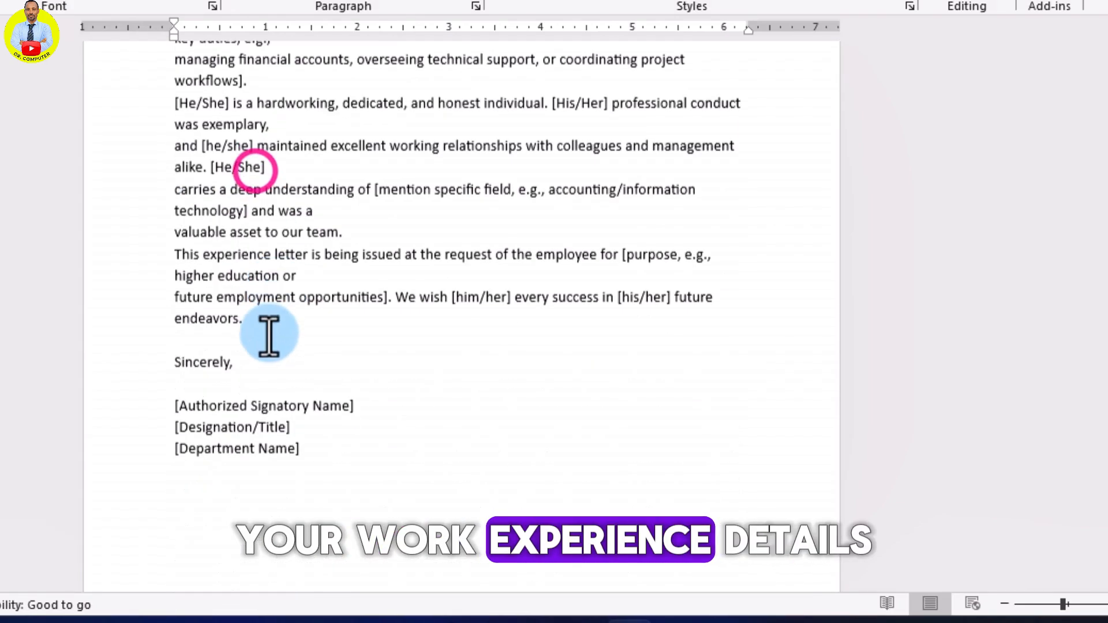
click(291, 288)
scroll(281, 242, up, 5)
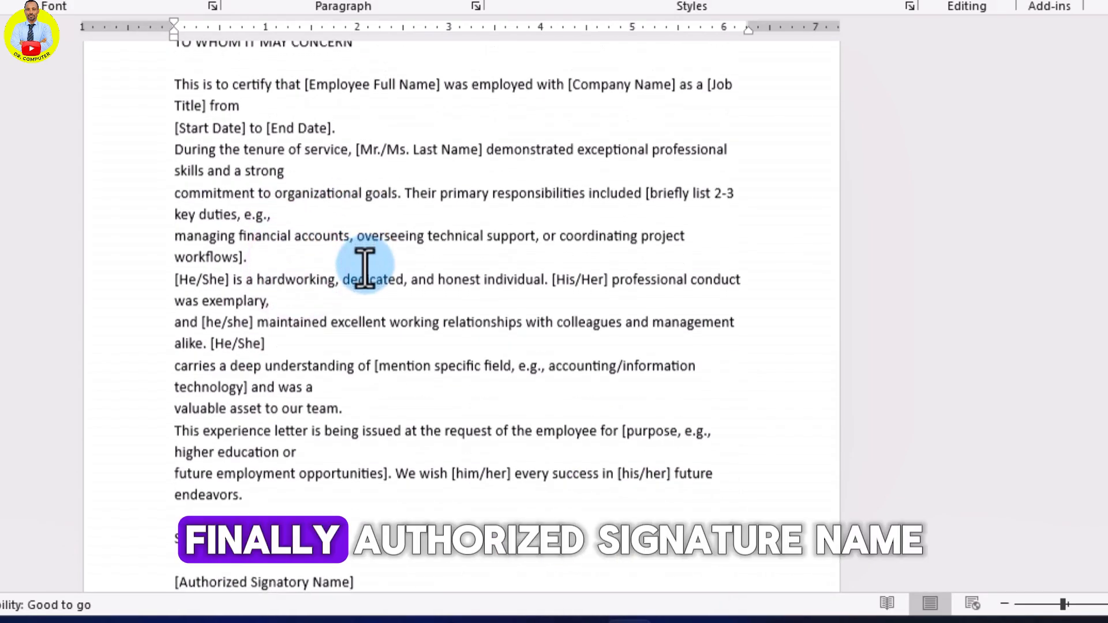
scroll(352, 234, down, 5)
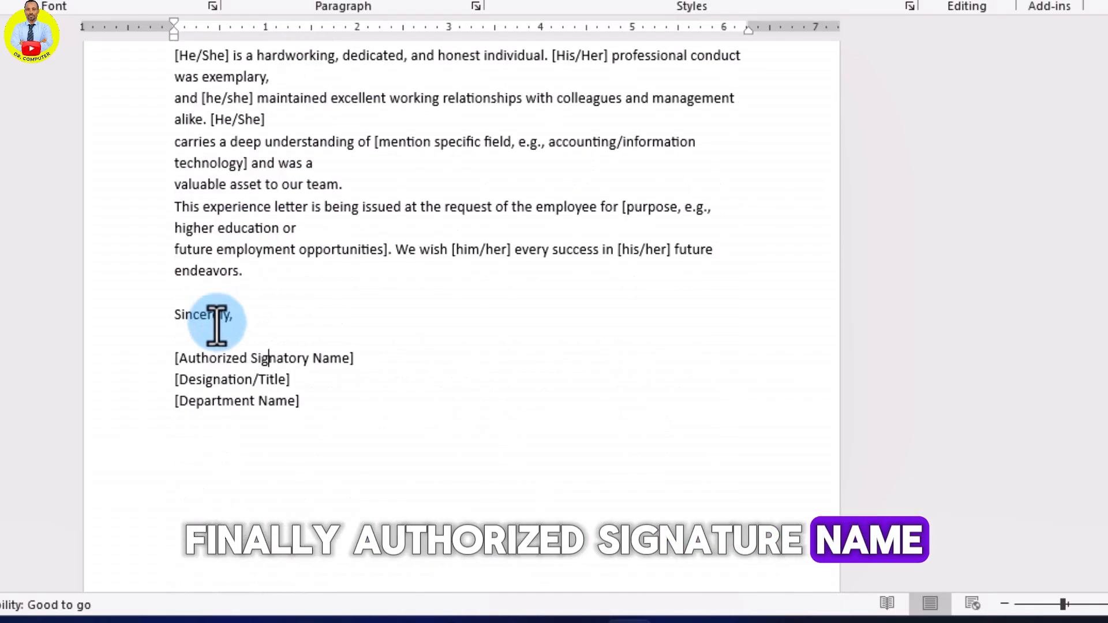
click(258, 380)
scroll(329, 353, up, 6)
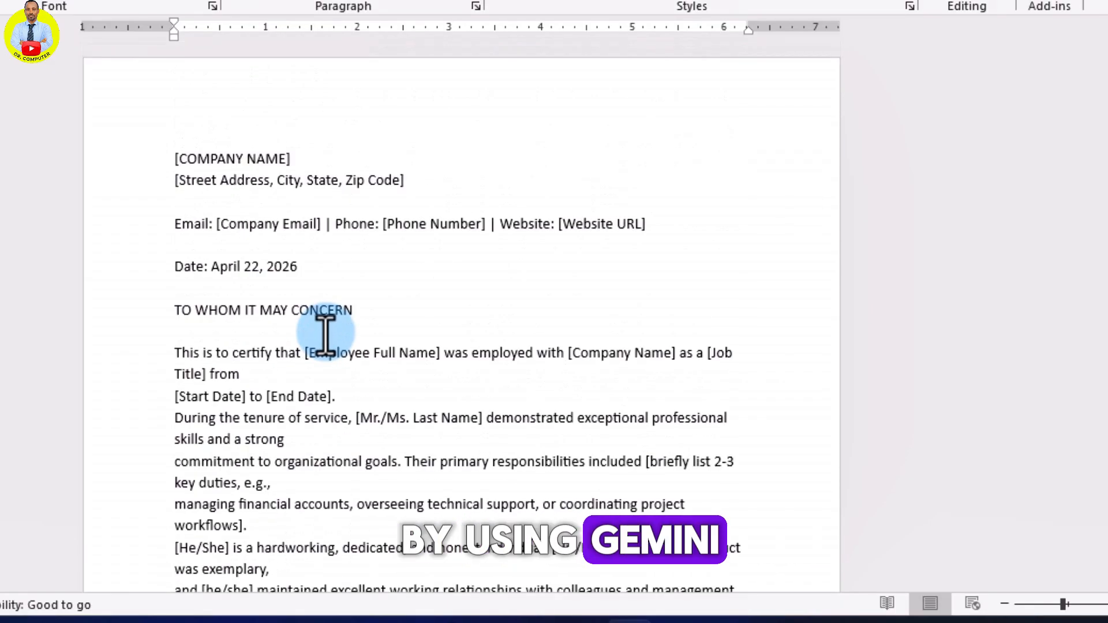